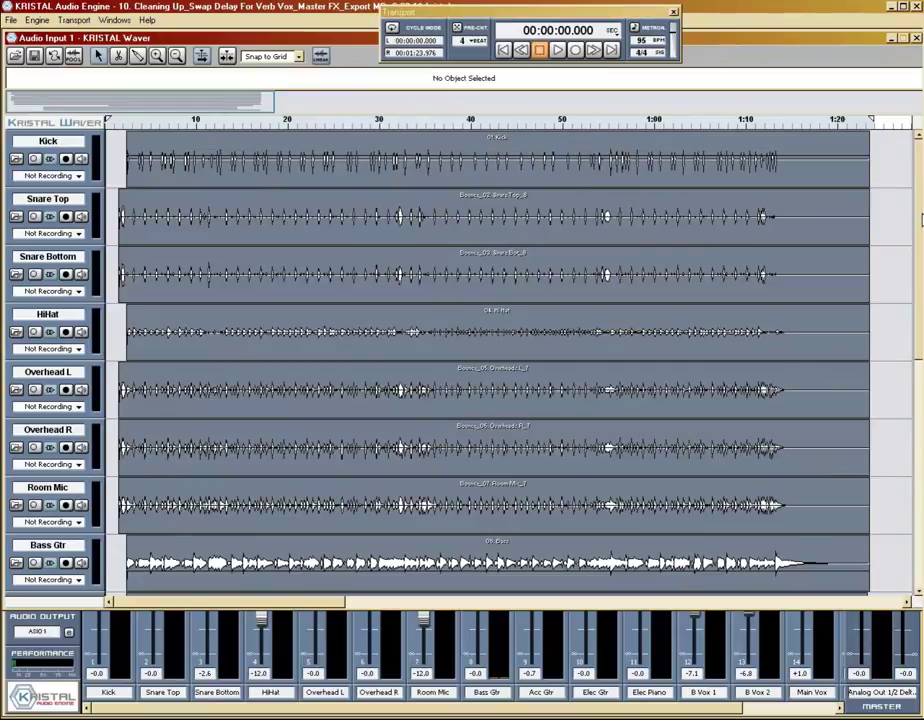
Step: Scroll the track list and drag the mixer splitter up to show full channel strips
scroll(490, 360, "down", 6)
scroll(920, 472, "down", 3)
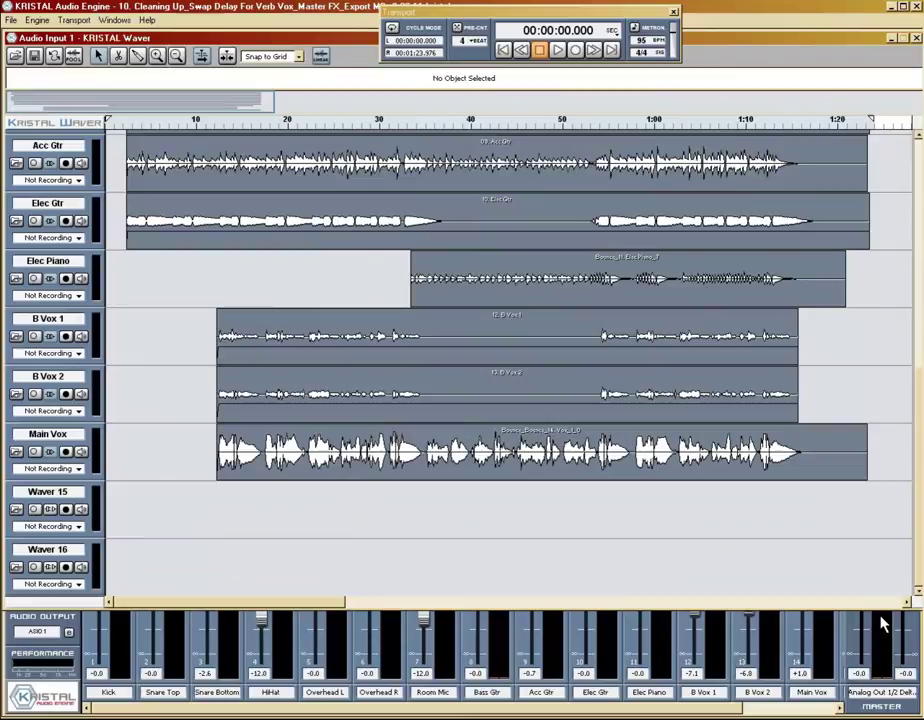
left_click_drag(880, 612, 882, 428)
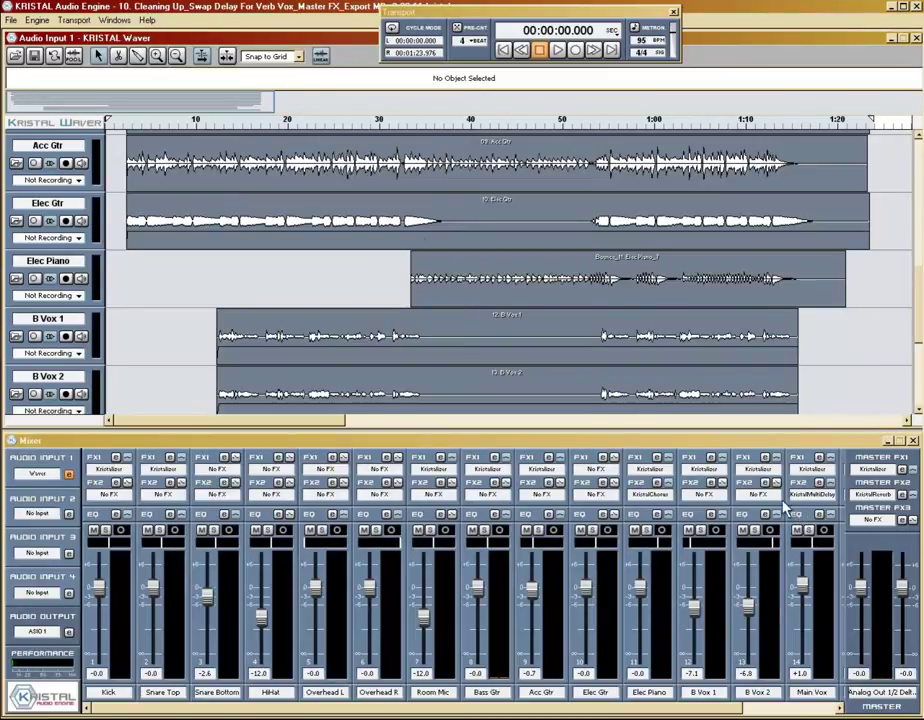
Step: Play from about 10 seconds with Main Vox soloed and its fader nudged slightly below +1.0
left_click(199, 131)
key("space")
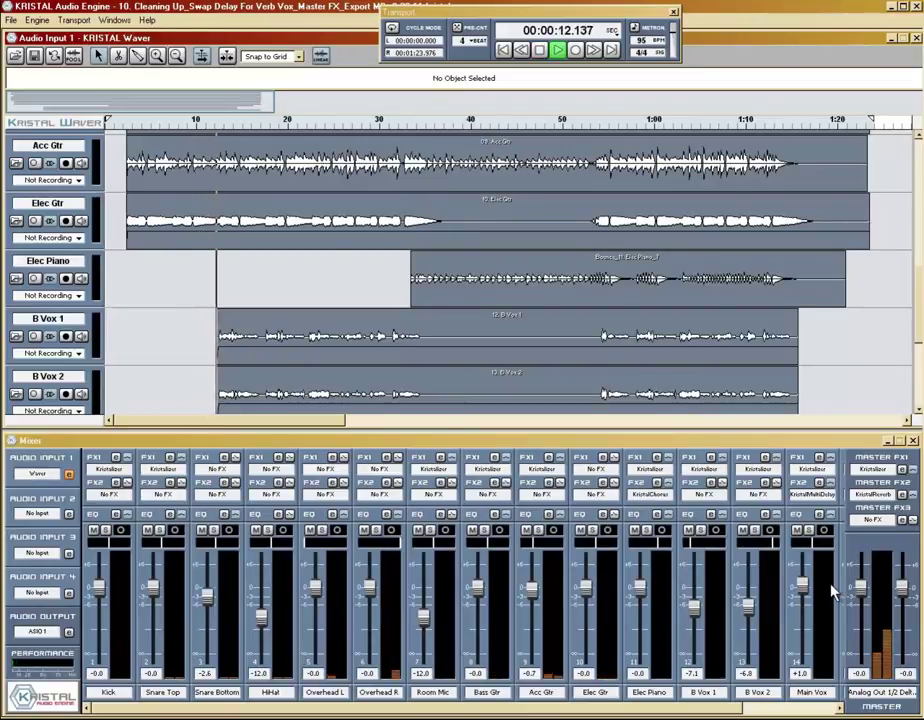
left_click(809, 531)
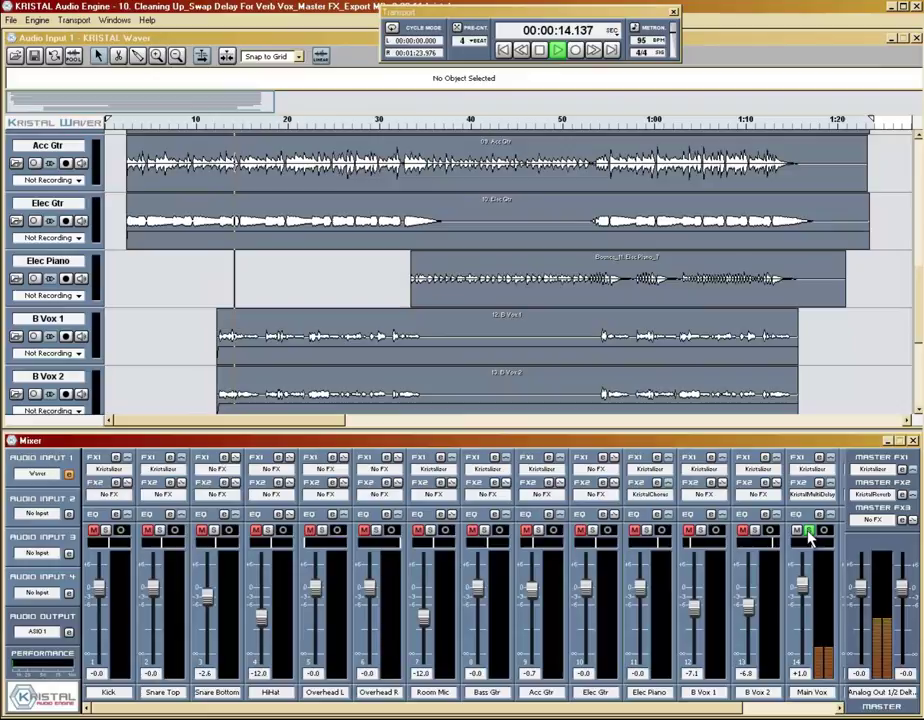
left_click_drag(809, 585, 805, 593)
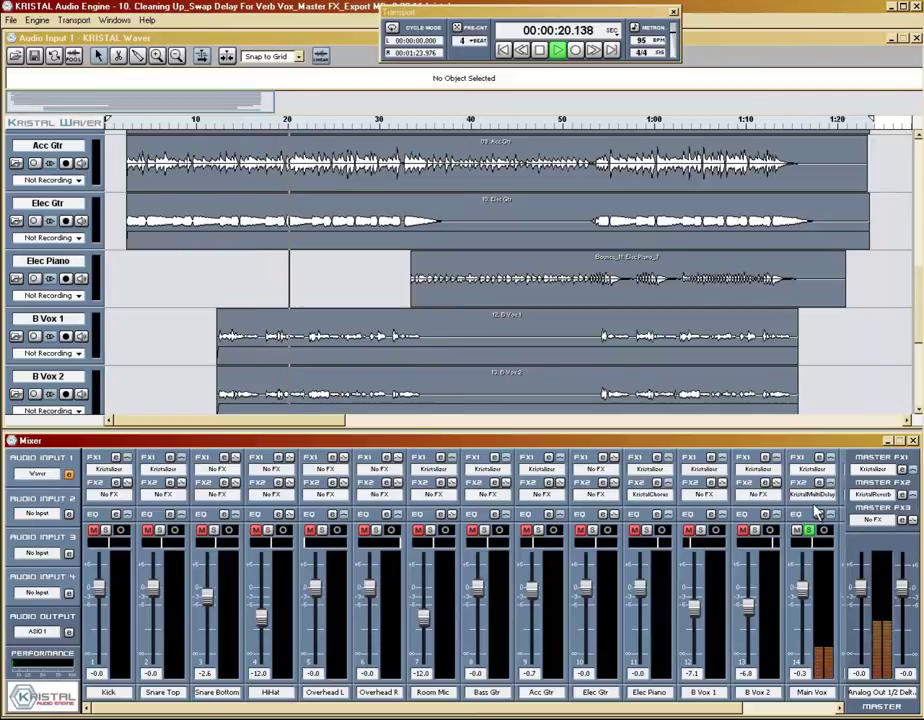
Step: Raise the first tap's volume in Main Vox's KristalMultiDelay (FX2) to 0.41
left_click(820, 483)
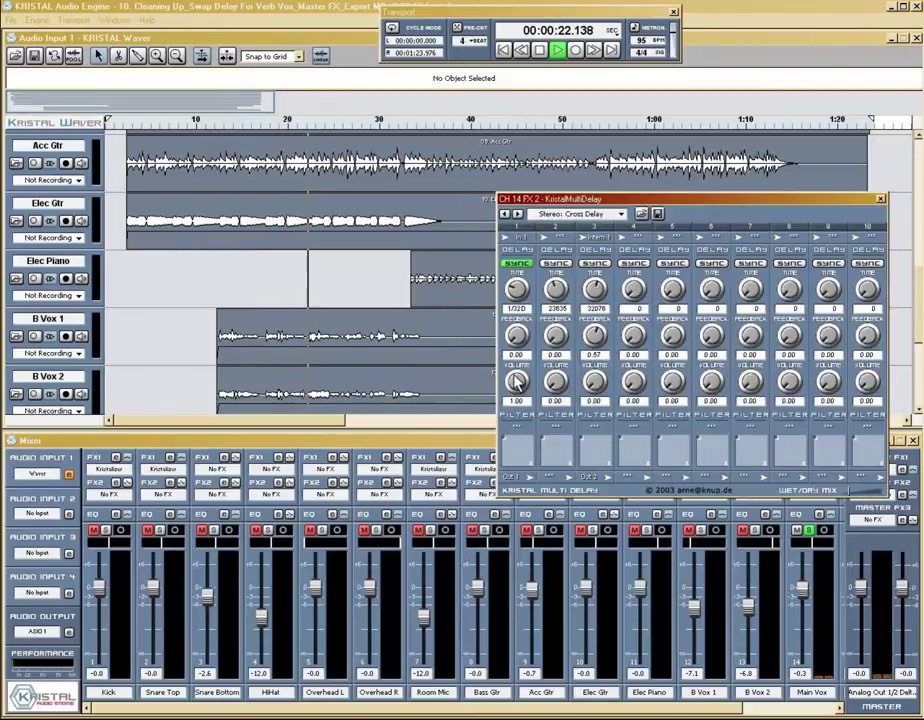
left_click_drag(517, 399, 517, 480)
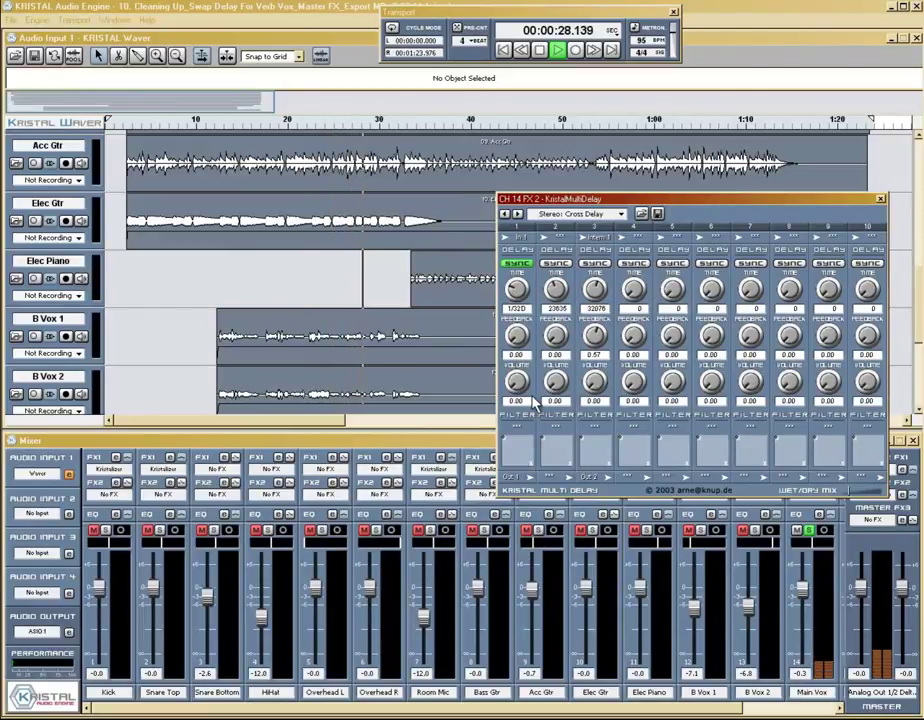
left_click_drag(518, 382, 527, 352)
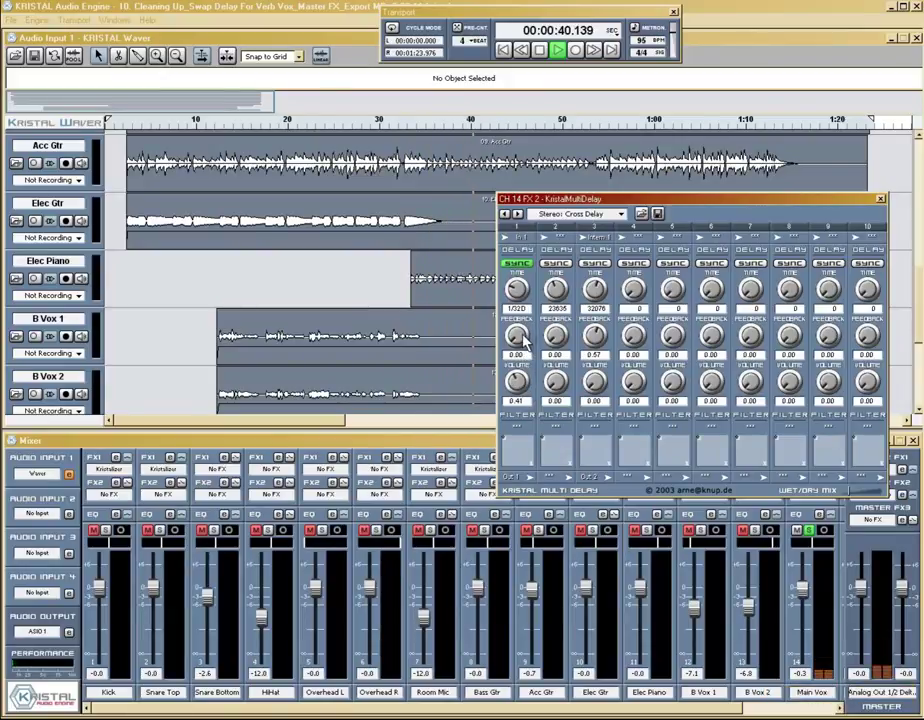
Step: Close the delay window, unsolo Main Vox, lower its level slightly, and adjust B Vox 2's pan
left_click(880, 198)
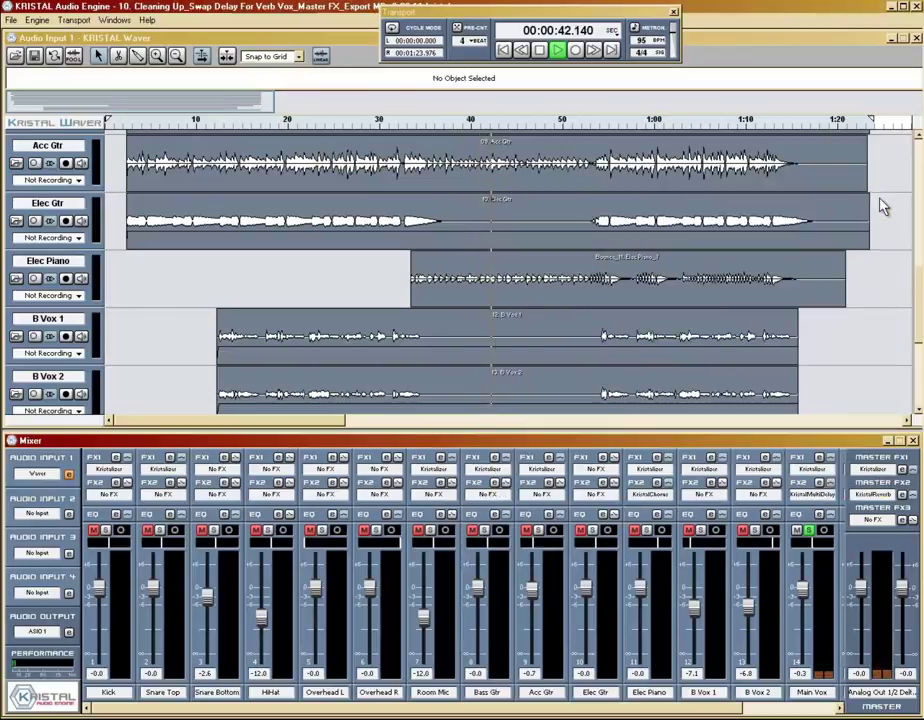
left_click(810, 531)
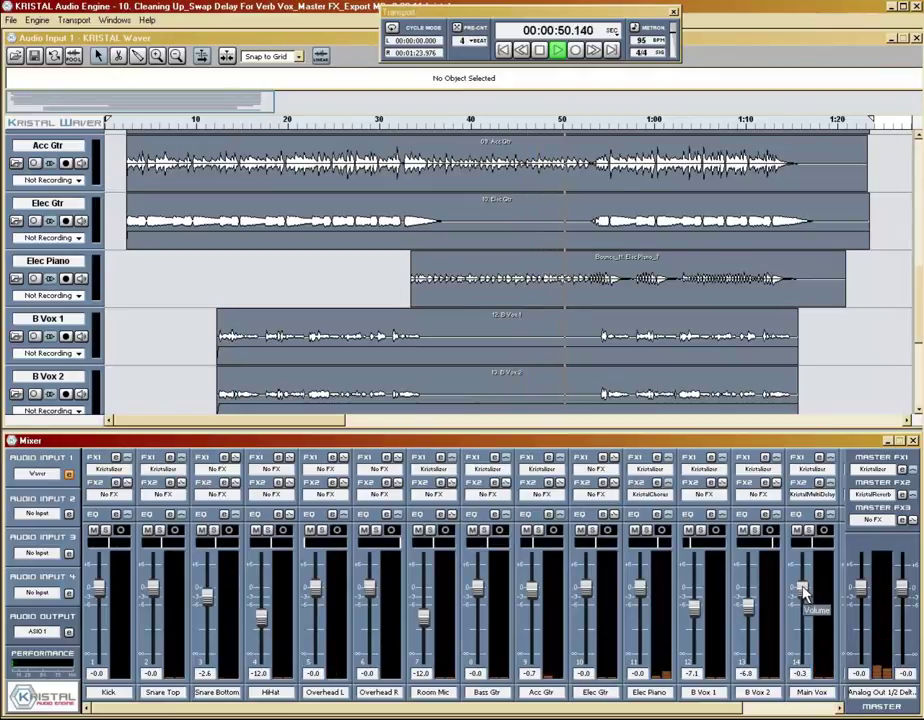
left_click_drag(803, 590, 803, 593)
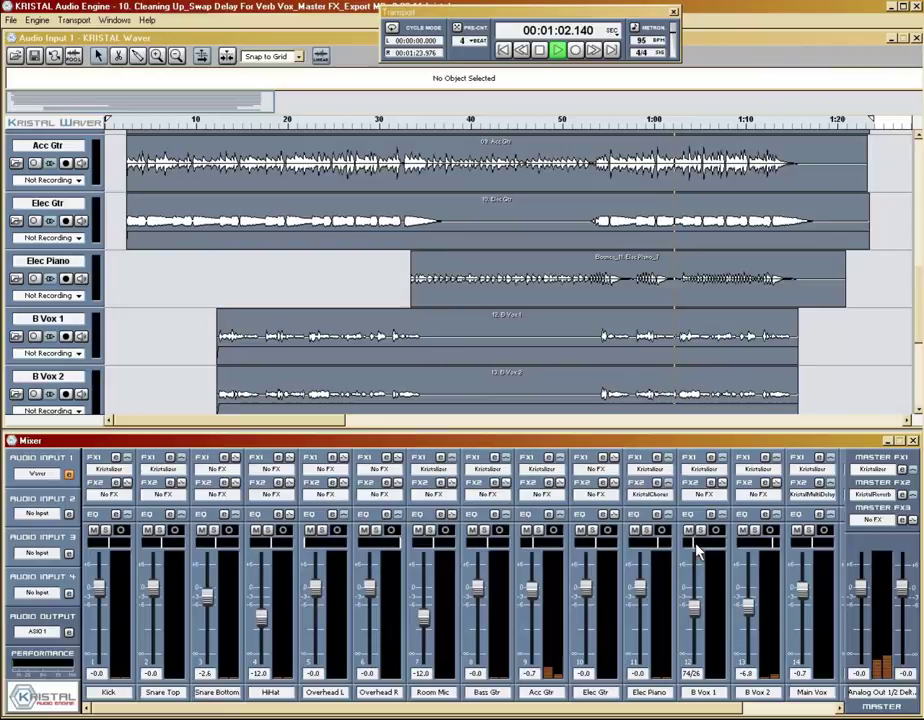
left_click_drag(771, 546, 769, 542)
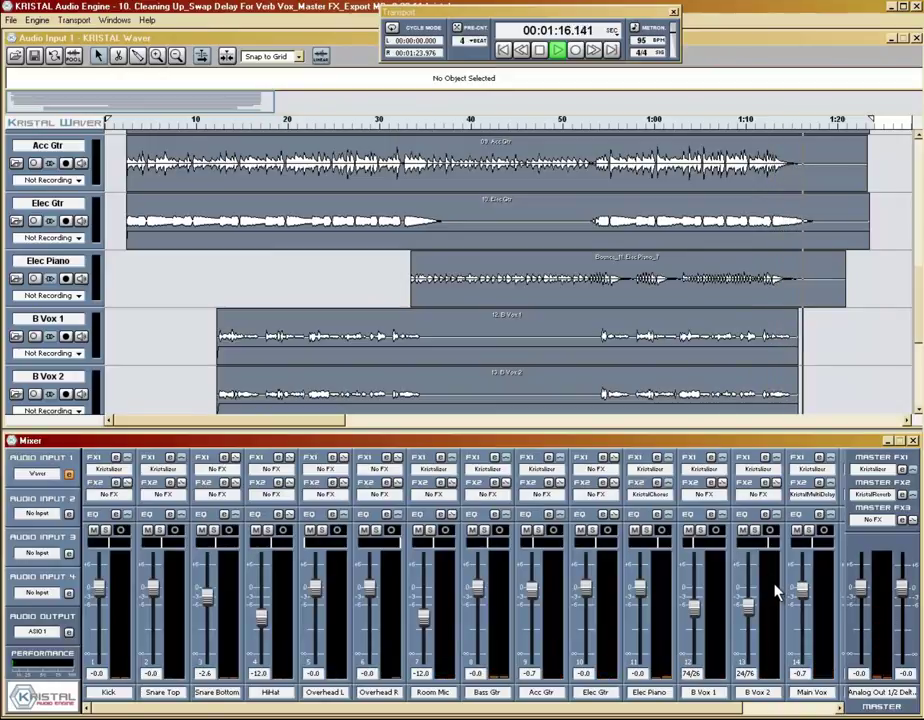
Step: From about 52 seconds, set B Vox 1 to -6.2 and B Vox 2 to -5.6
left_click(586, 122)
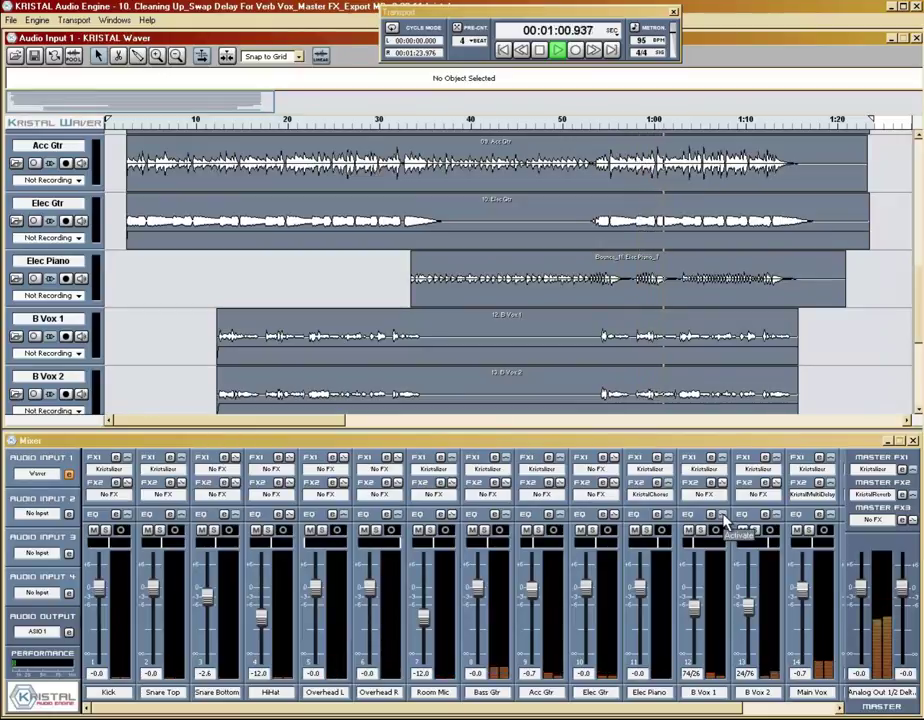
left_click(696, 616)
left_click_drag(696, 616, 695, 608)
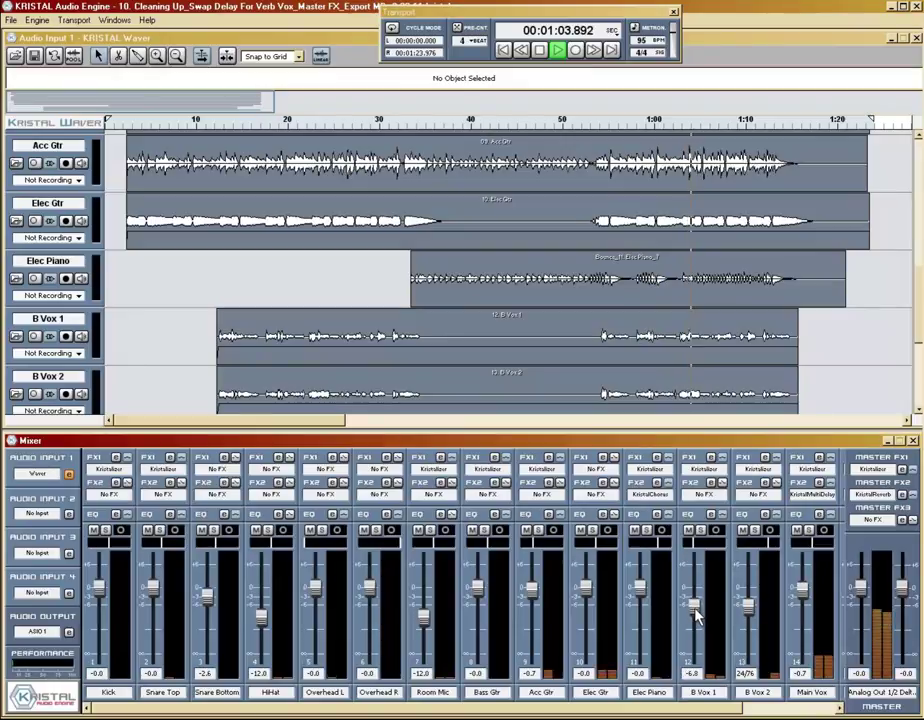
left_click(748, 604)
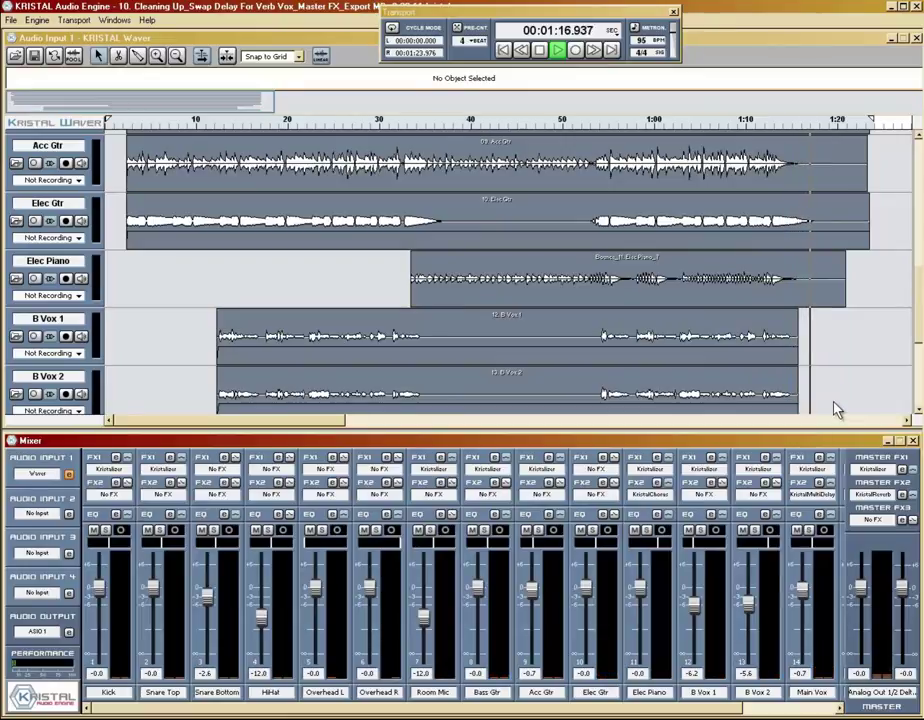
Step: Stop playback, place the play position at 1:10, and zoom in on the song's final seconds
key("space")
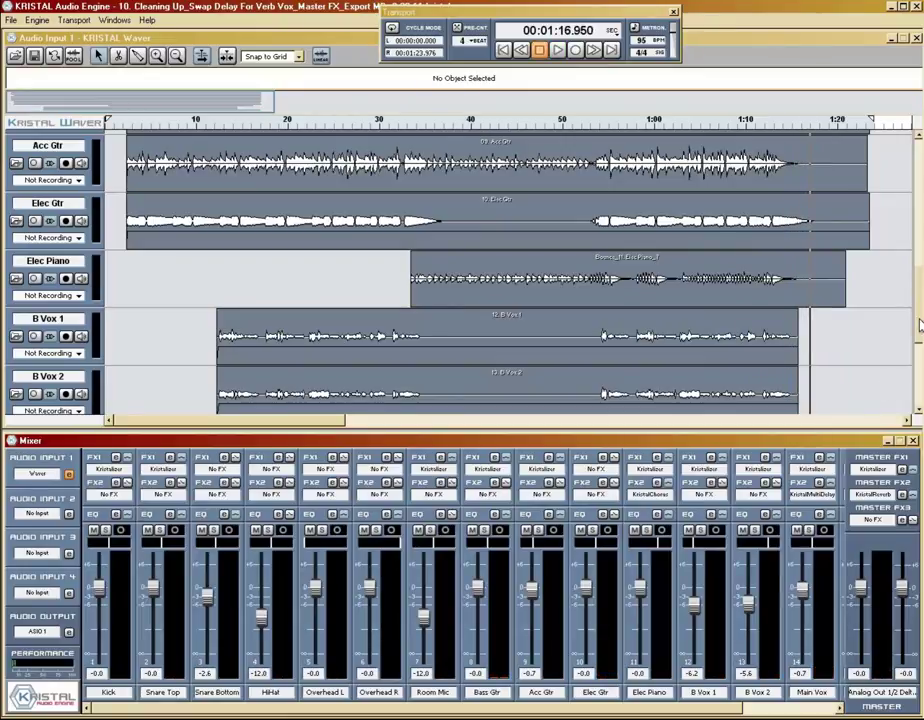
left_click_drag(921, 320, 921, 272)
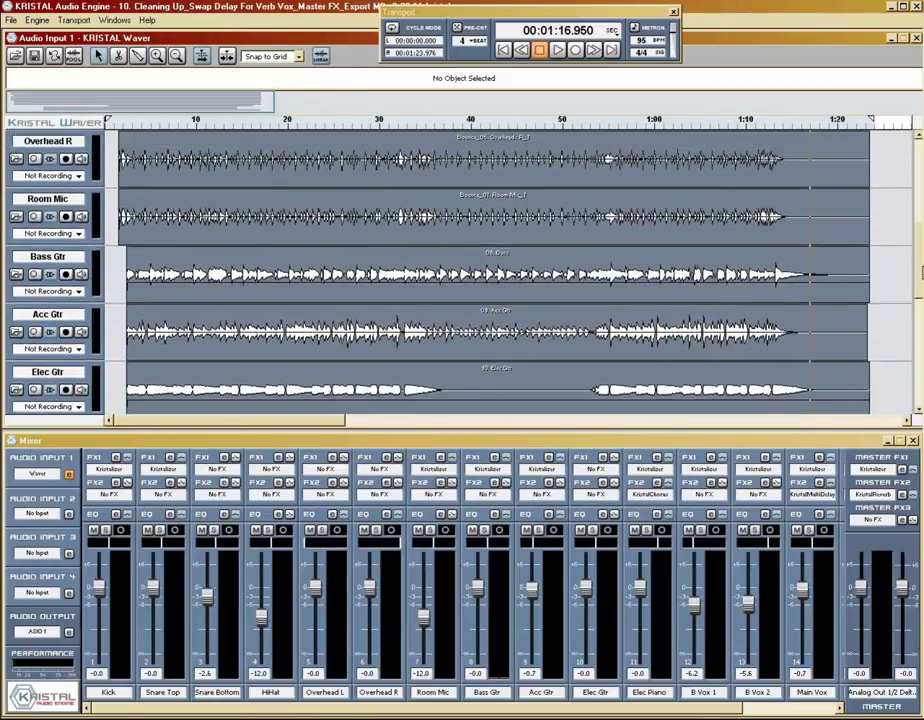
left_click(755, 125)
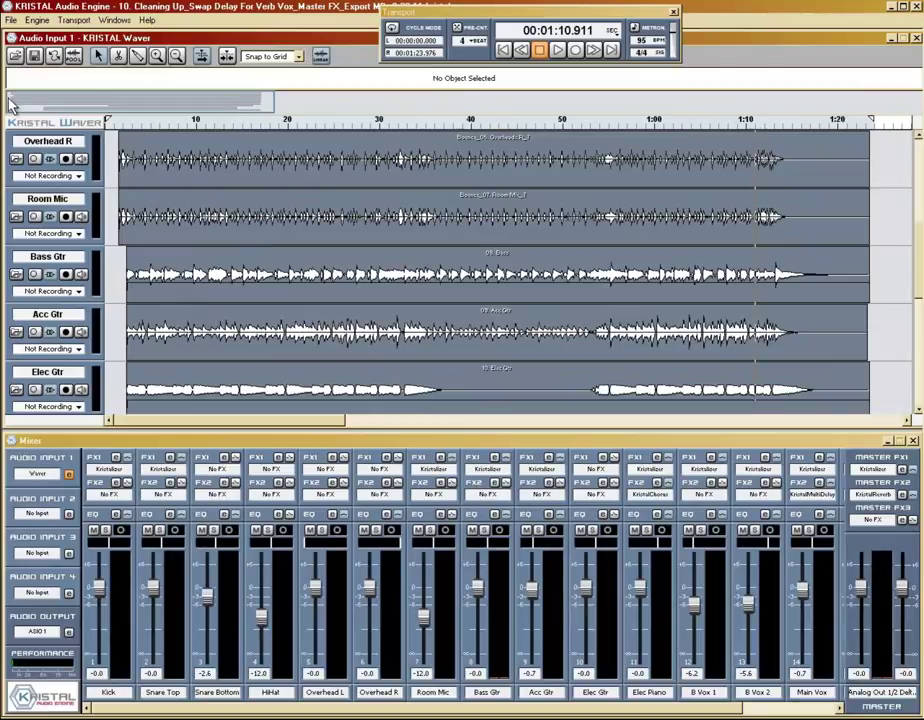
left_click_drag(8, 97, 227, 106)
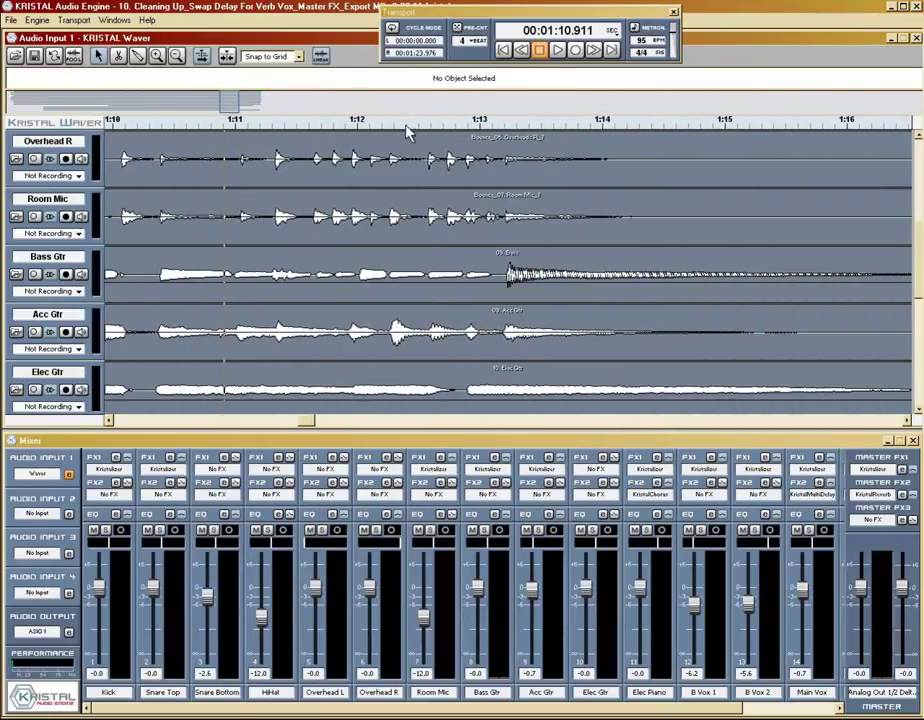
Step: Play the ending once, then mute the Main Vox channel
key("space")
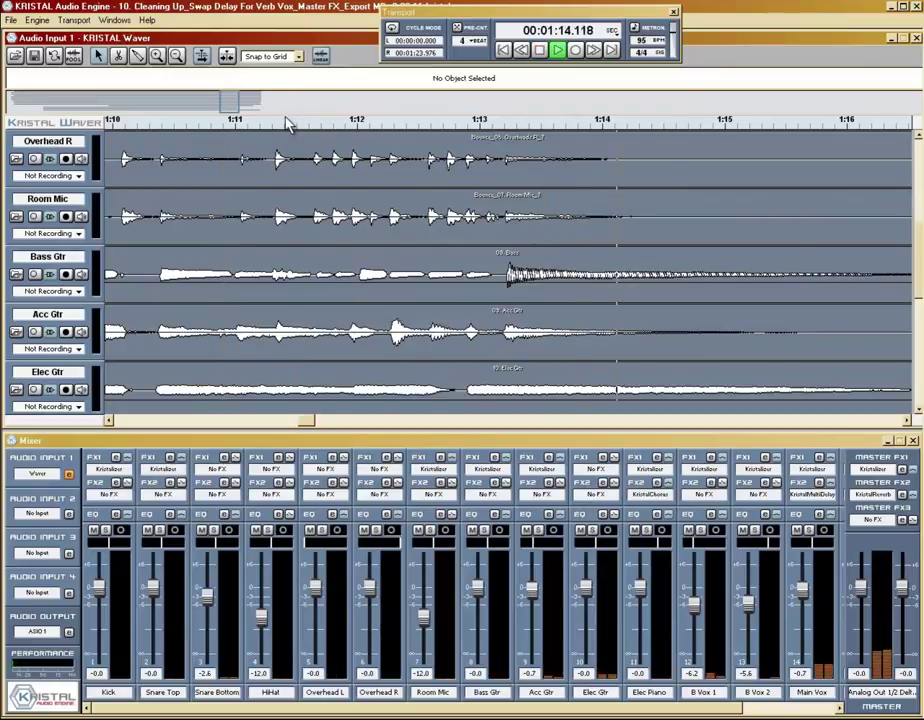
key("space")
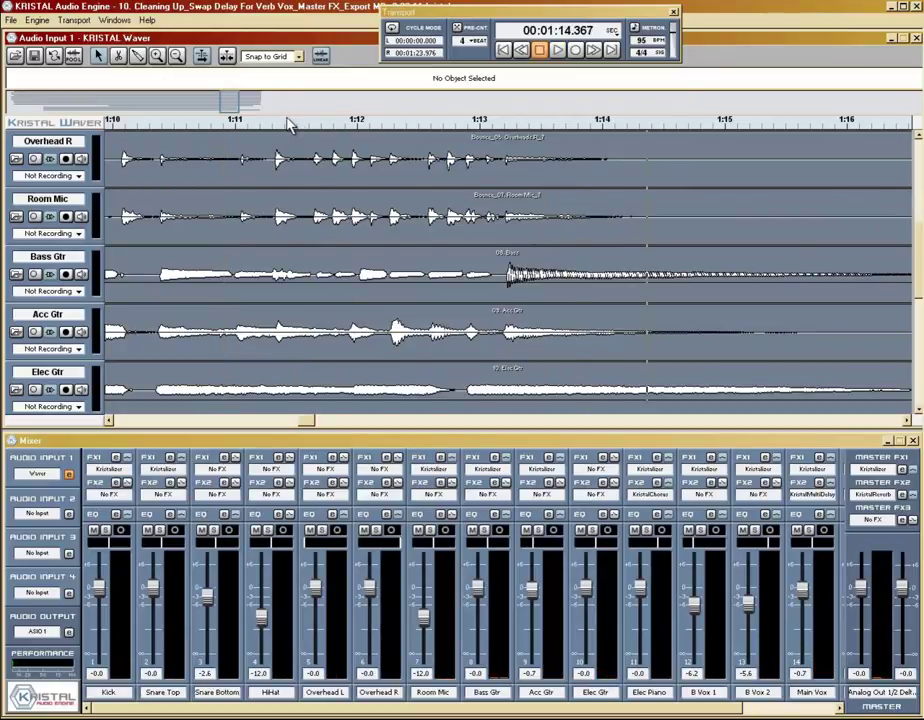
left_click(796, 531)
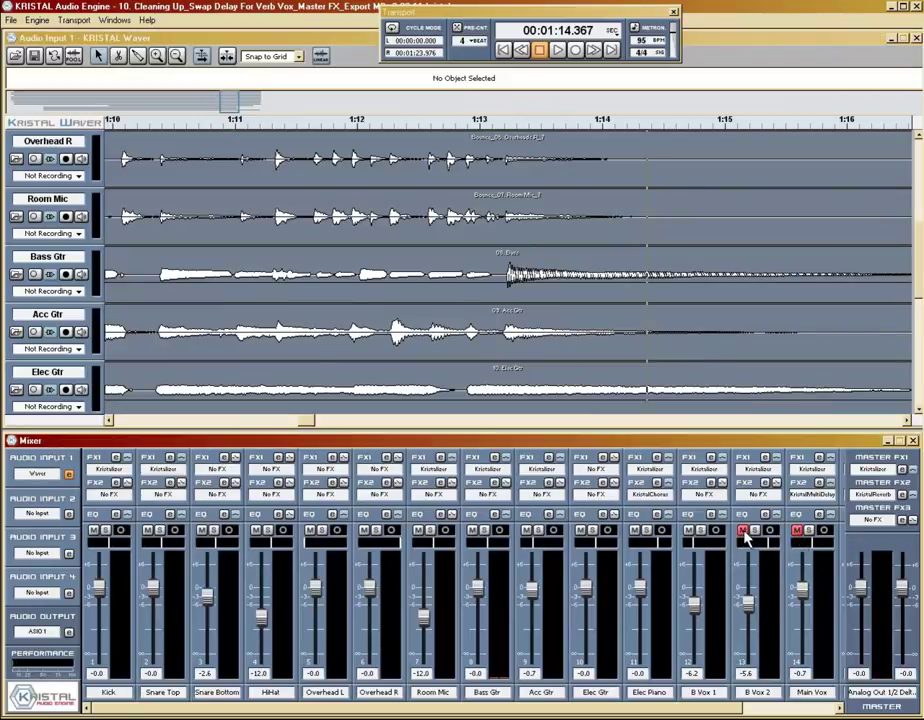
Step: Switch the ruler to Bars+Beats and play the instrument ending from bar 30, then stop
right_click(503, 128)
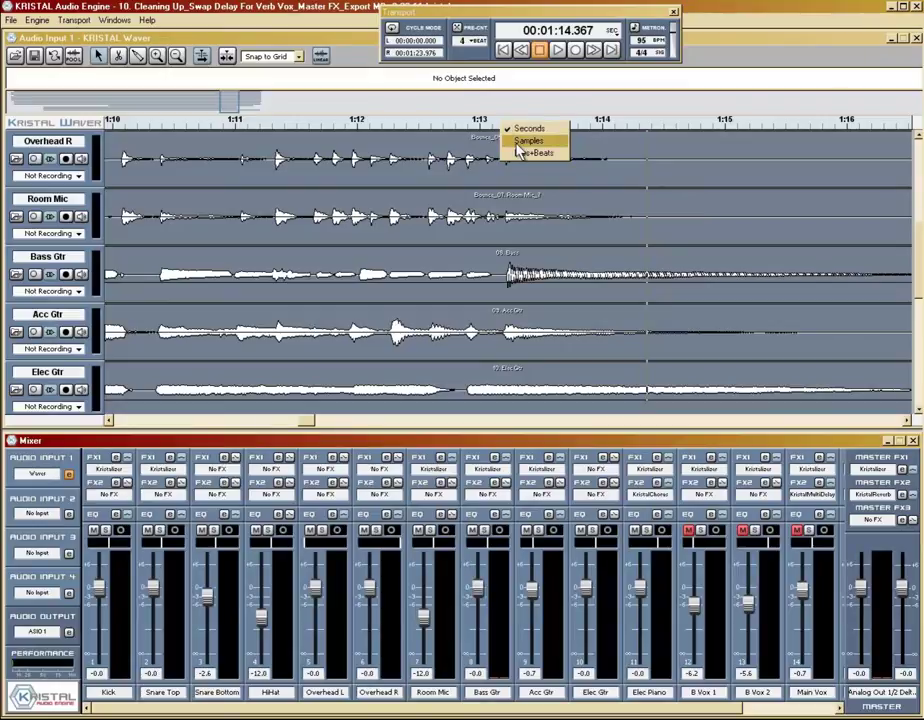
left_click(518, 152)
left_click(511, 137)
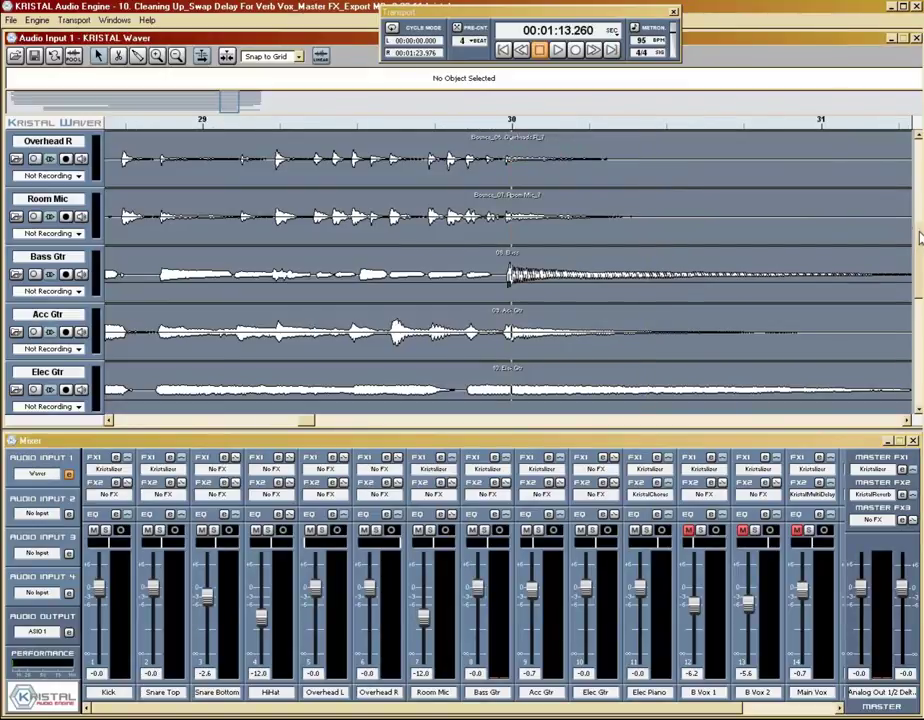
scroll(910, 245, "down", 3)
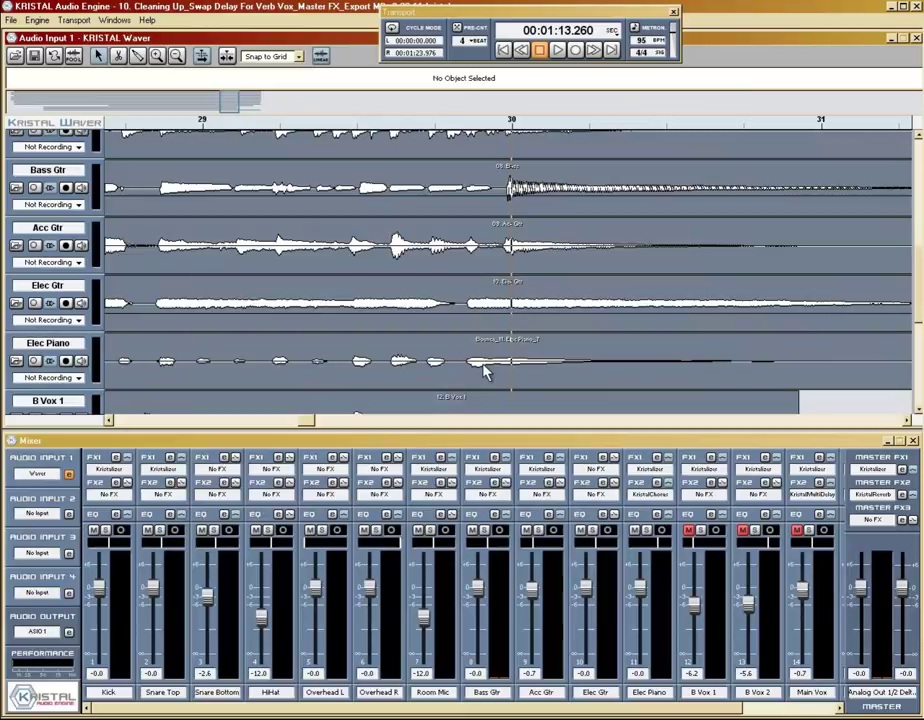
key("space")
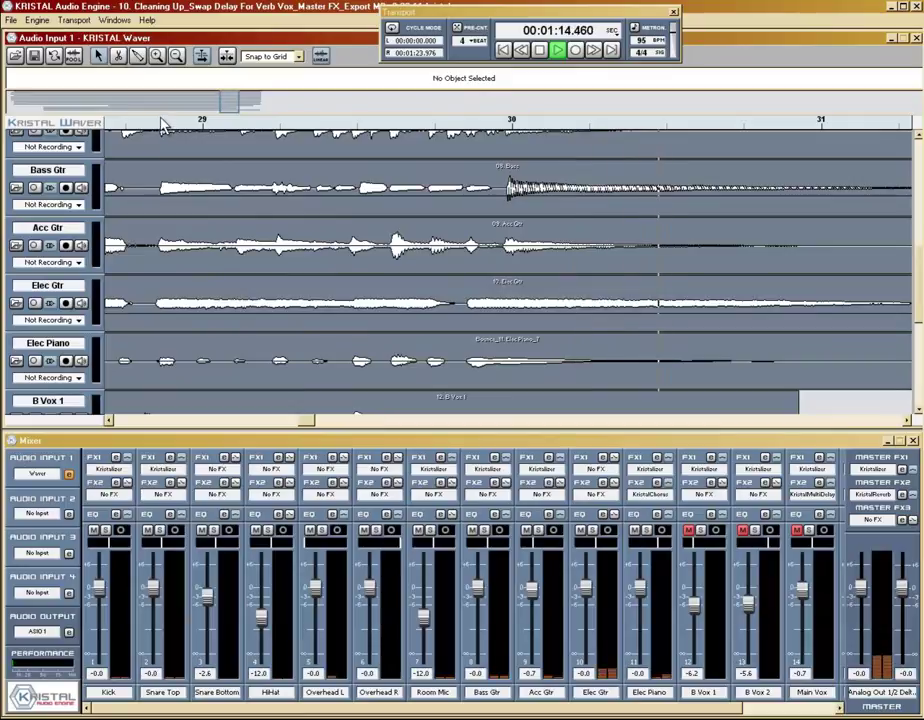
key("space")
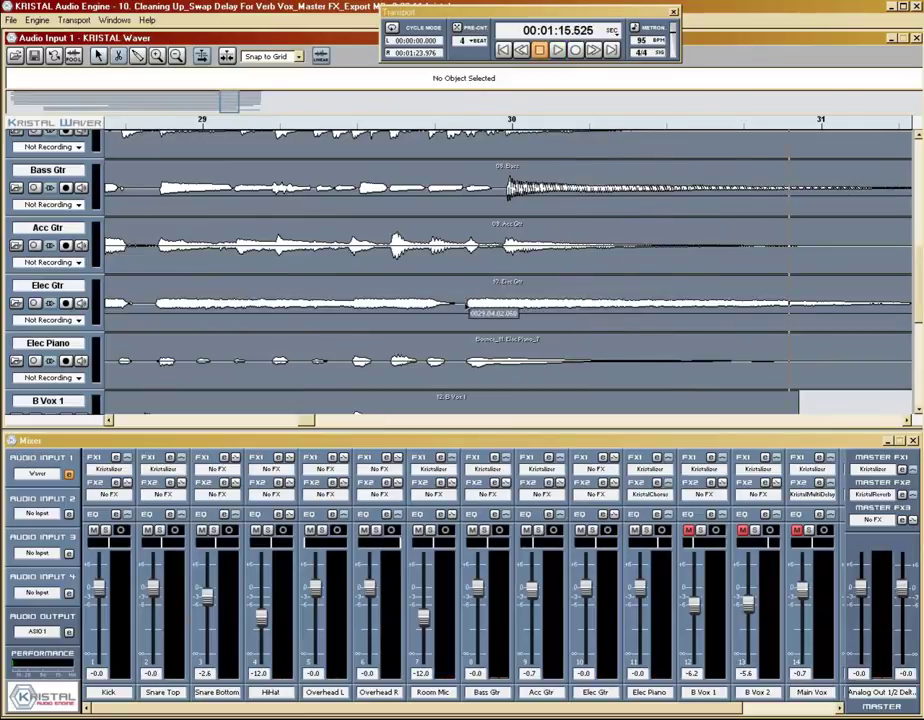
Step: Split the Elec Gtr and Elec Piano clips just before bar 30 and select the short guitar piece
left_click(464, 303)
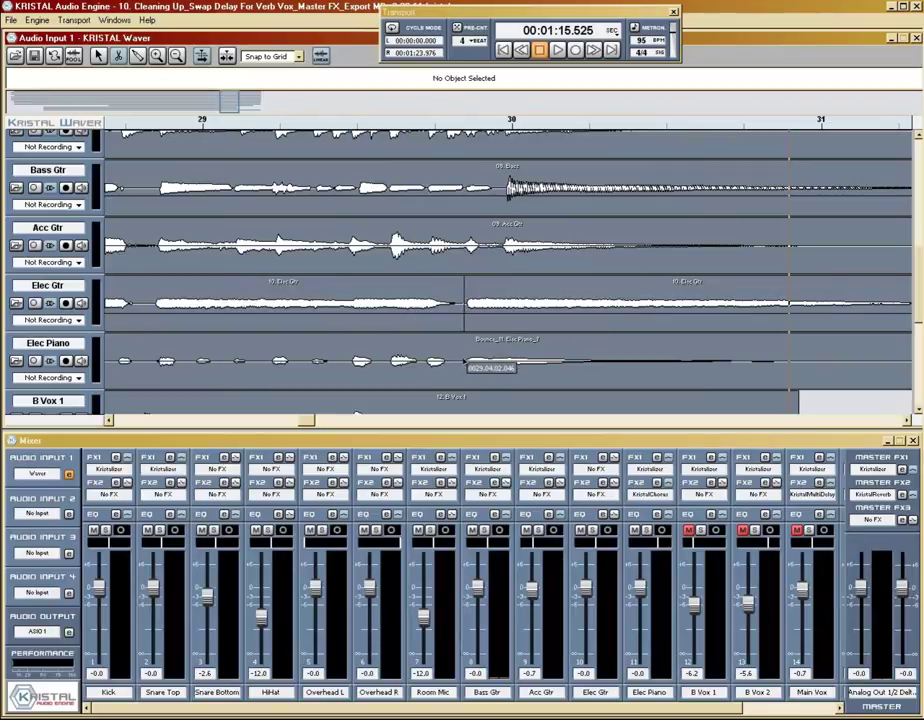
left_click(465, 364)
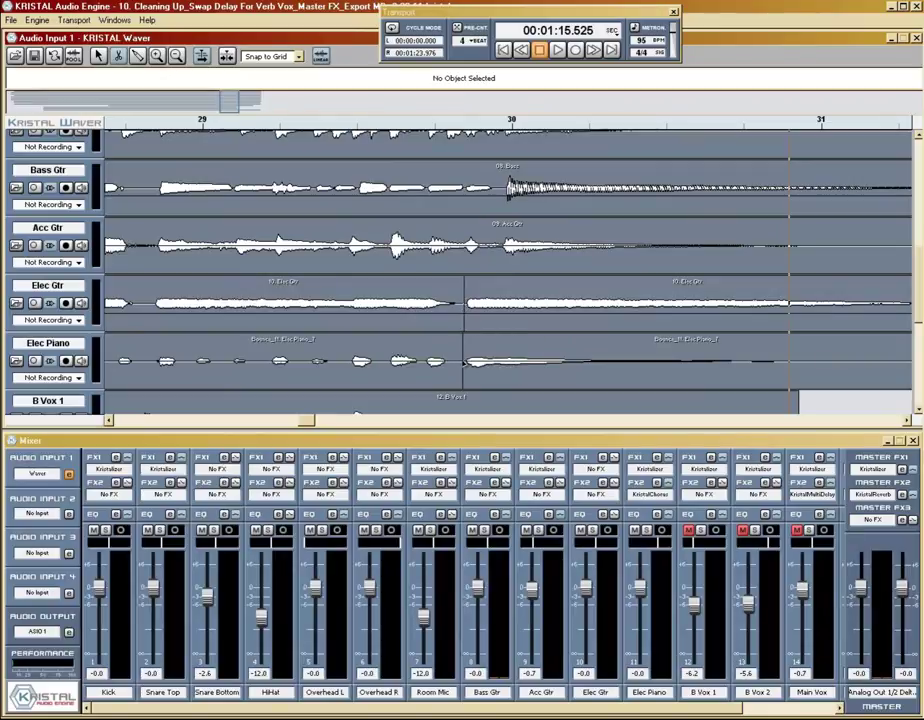
key("1")
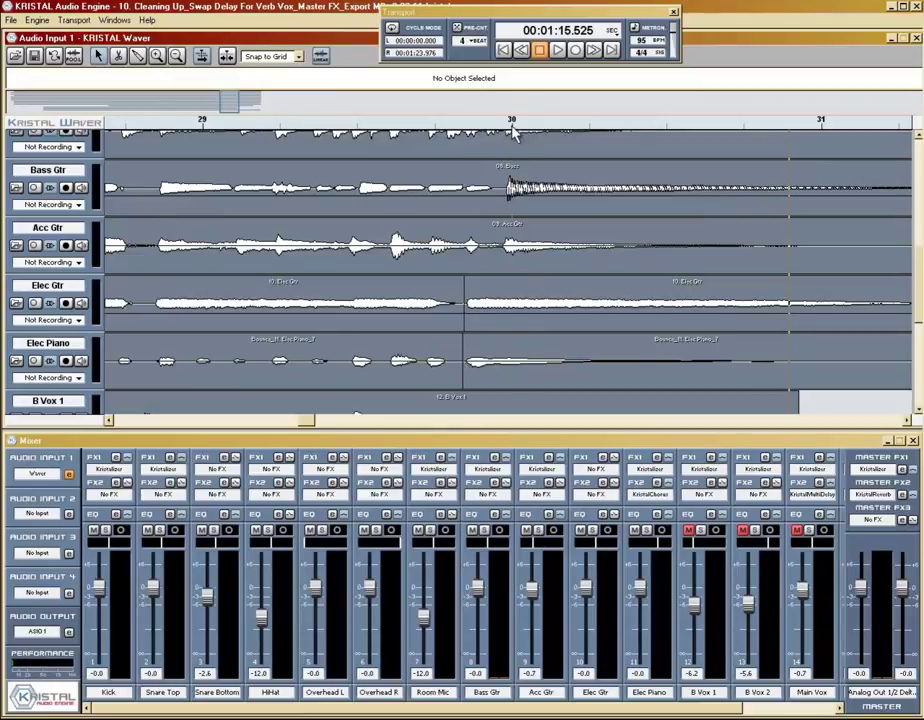
left_click(497, 298)
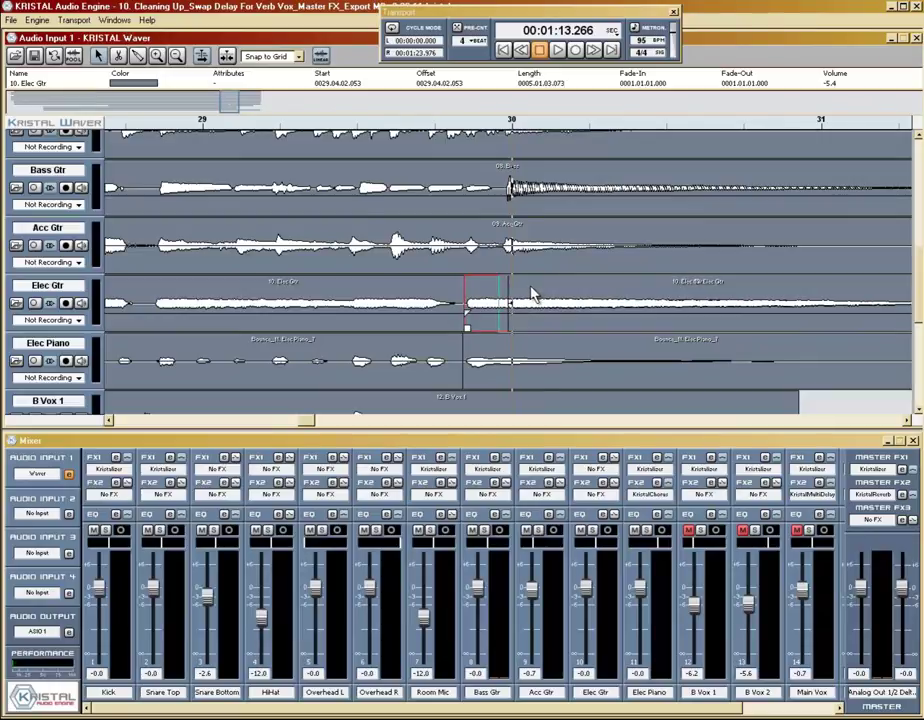
Step: Delete the stray guitar snippet and move the guitar and piano endings onto bar 30
key("Delete")
left_click(531, 293)
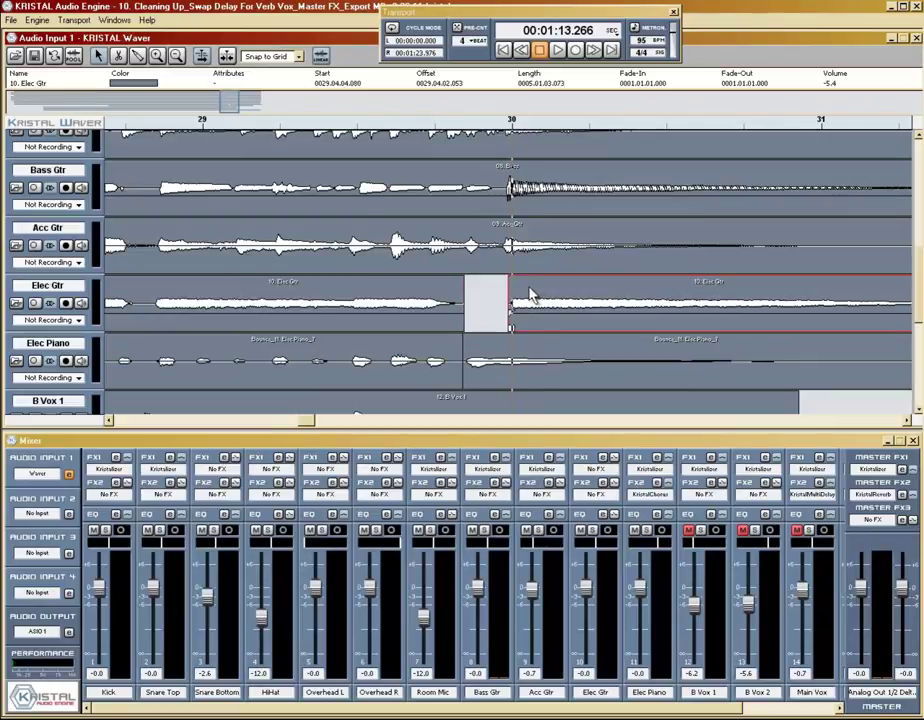
left_click_drag(529, 293, 527, 293)
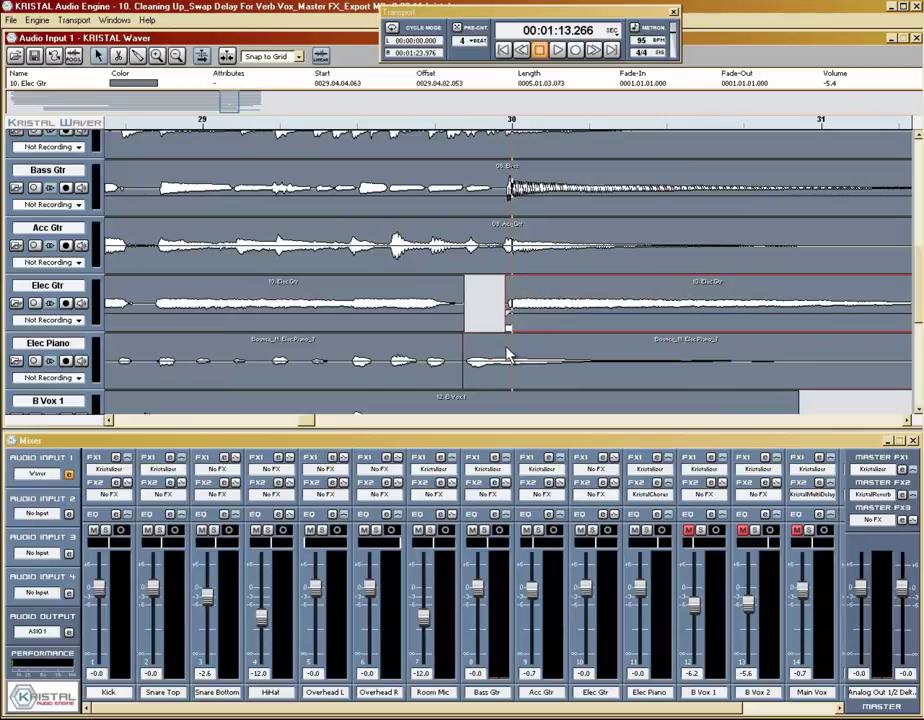
left_click_drag(472, 374, 531, 354)
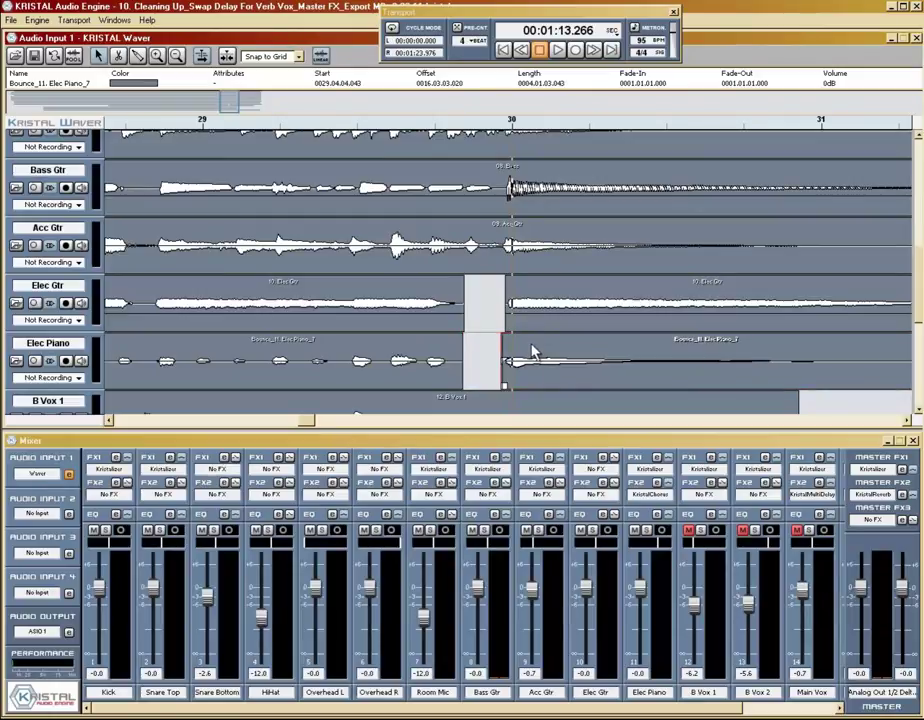
left_click(531, 353)
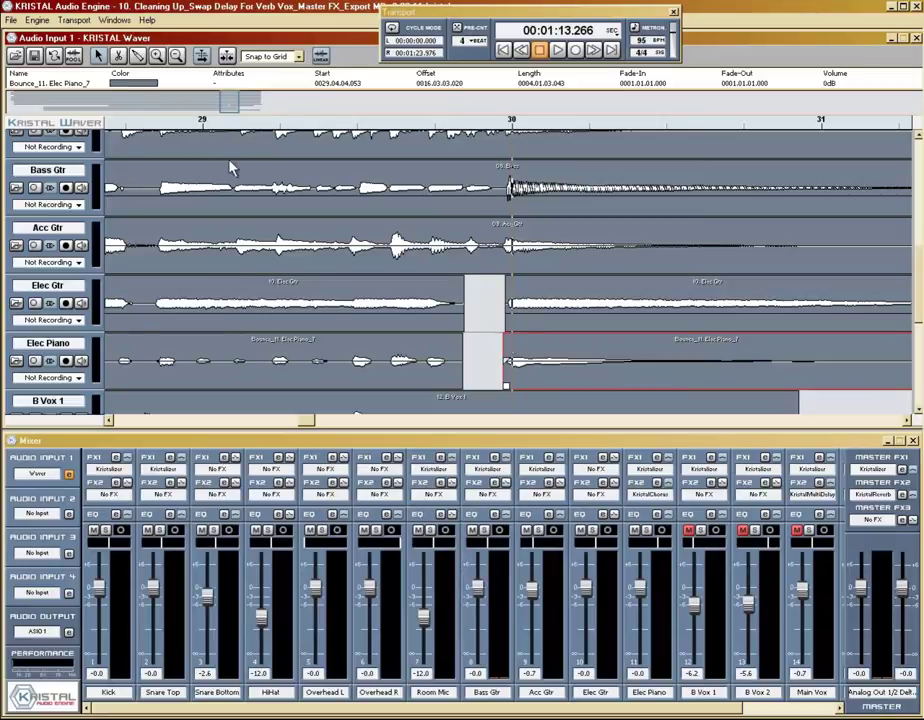
Step: Play back the realigned ending from shortly before bar 30, then stop
left_click(165, 131)
key("space")
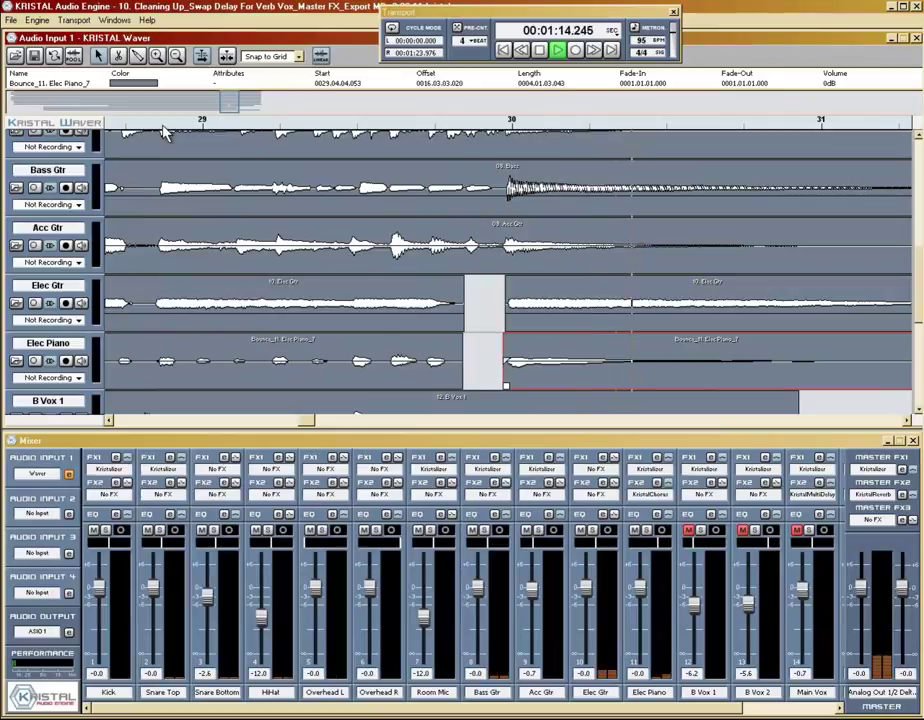
key("space")
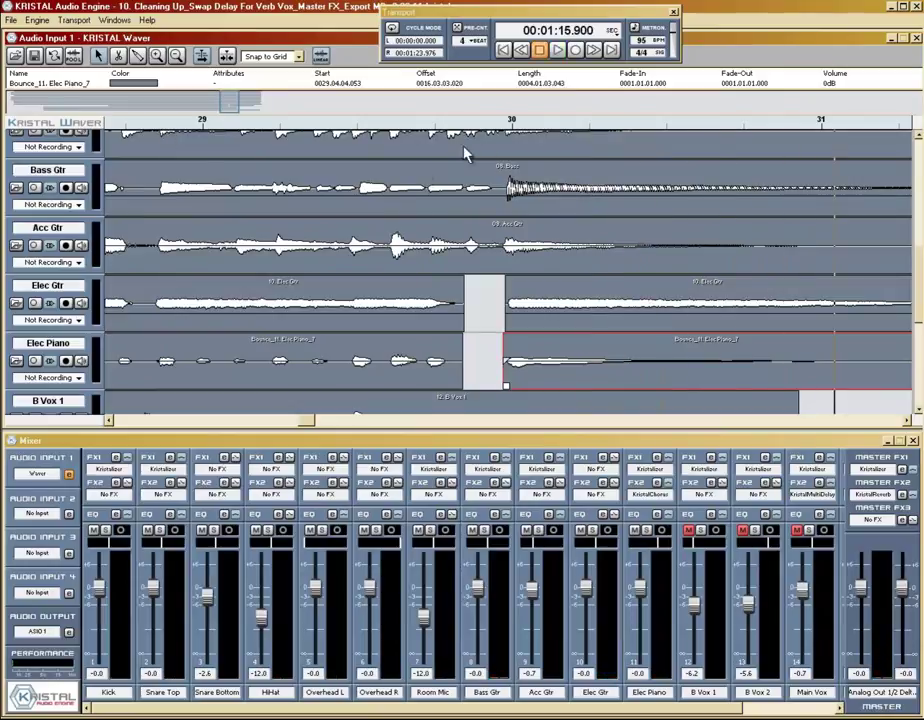
Step: Put the playhead on the bar 30 downbeat, nudge the guitar and piano endings to it, and listen
left_click(512, 134)
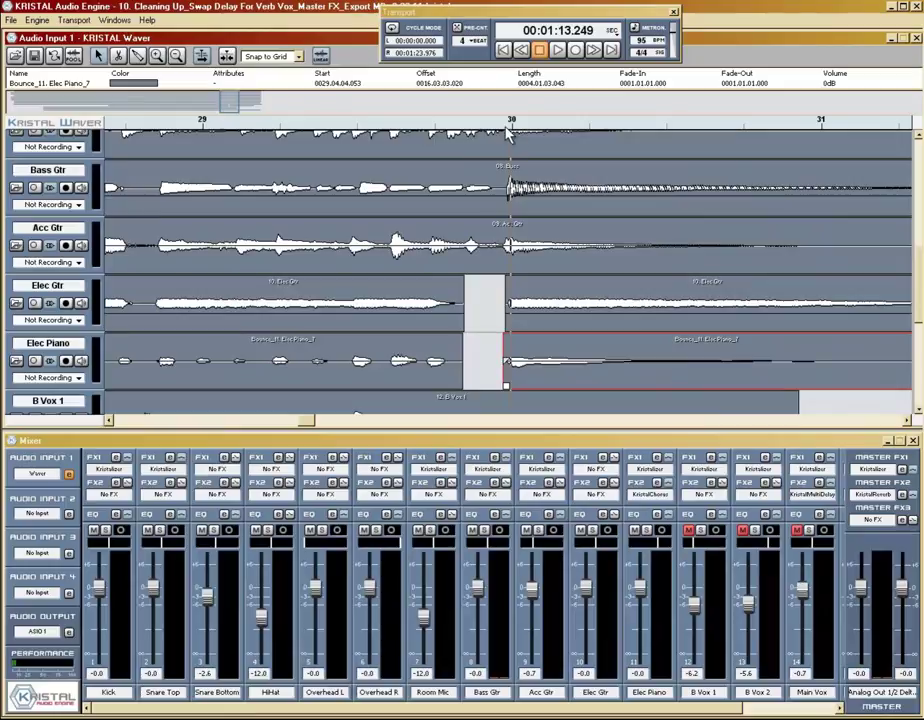
left_click(507, 134)
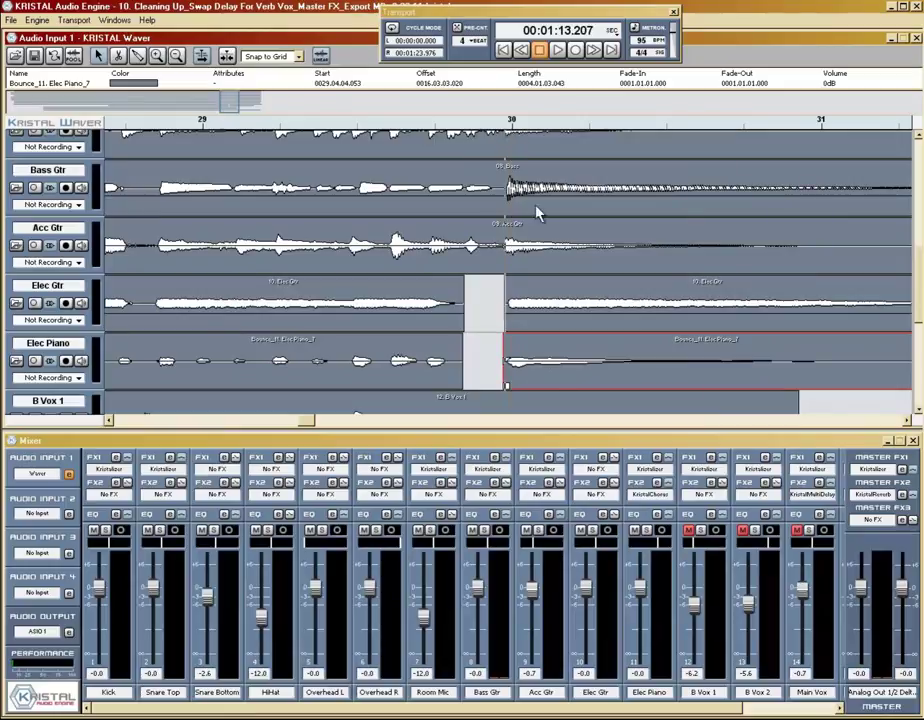
left_click(546, 303)
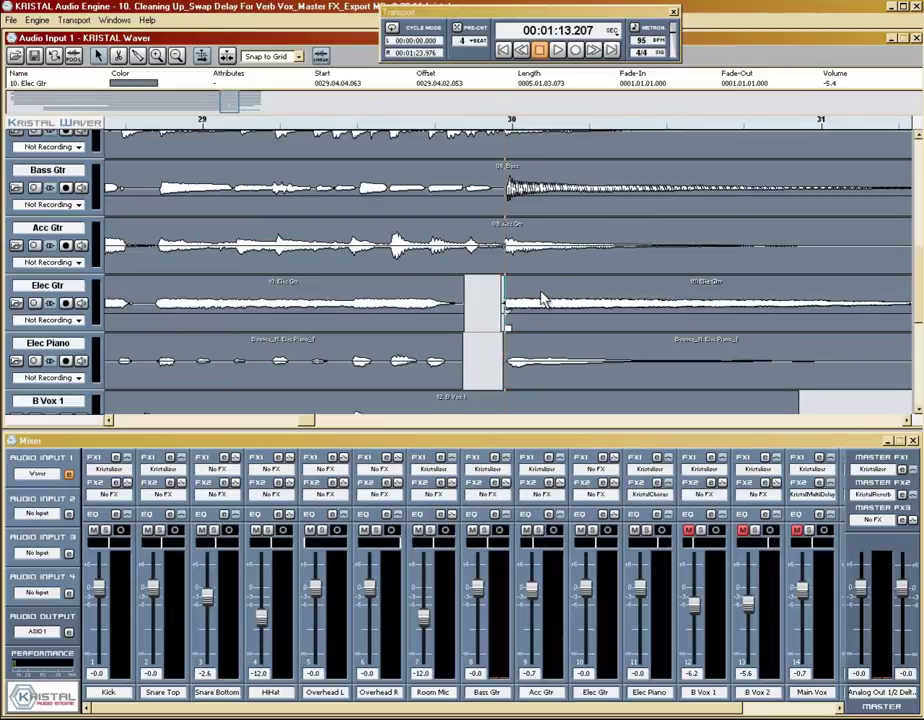
left_click(543, 299)
left_click(639, 348)
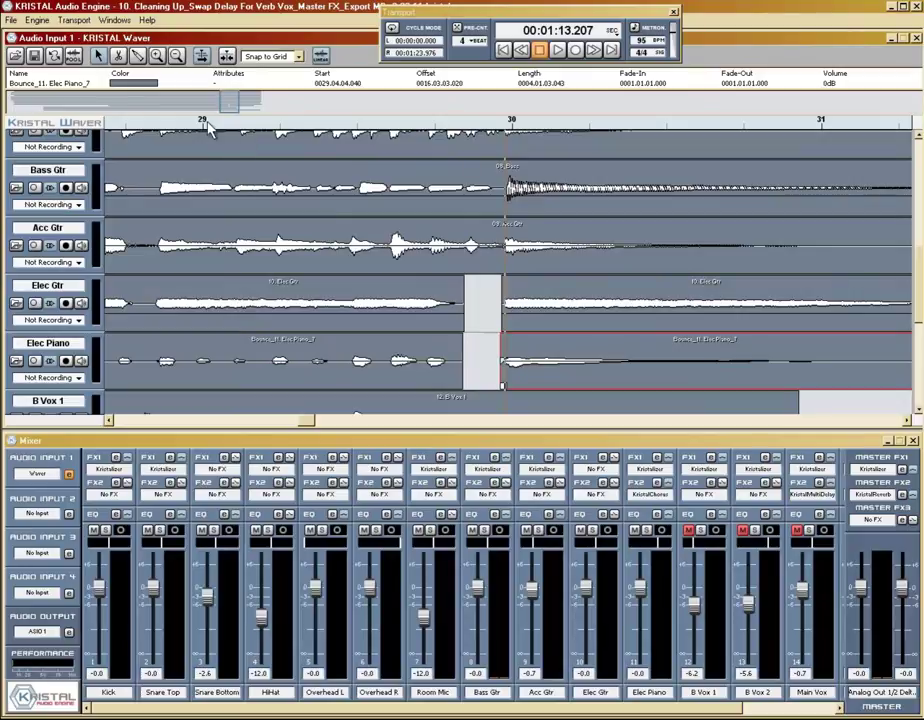
key("space")
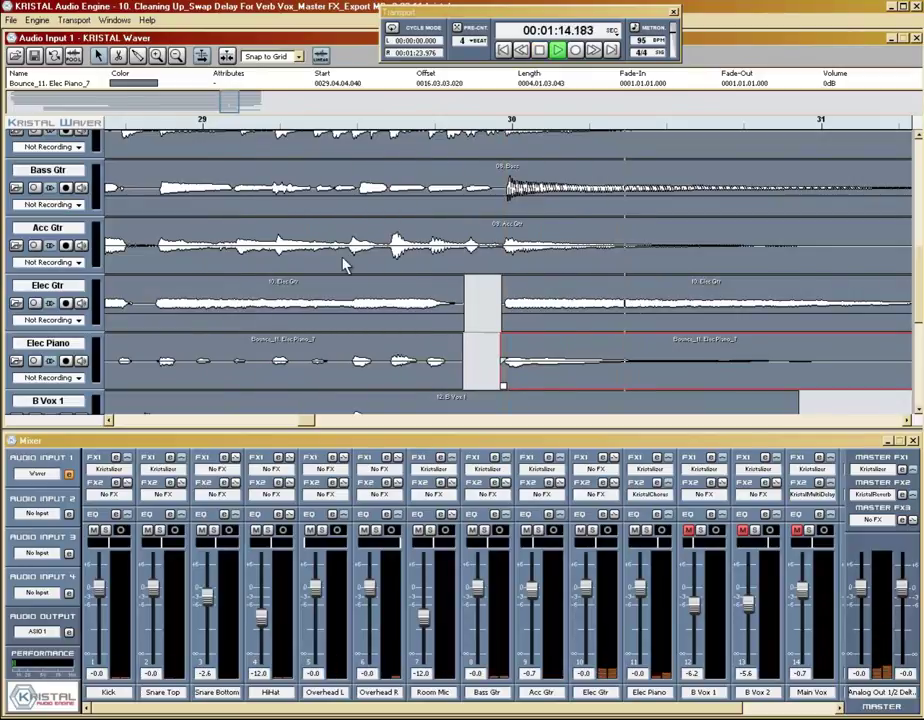
key("space")
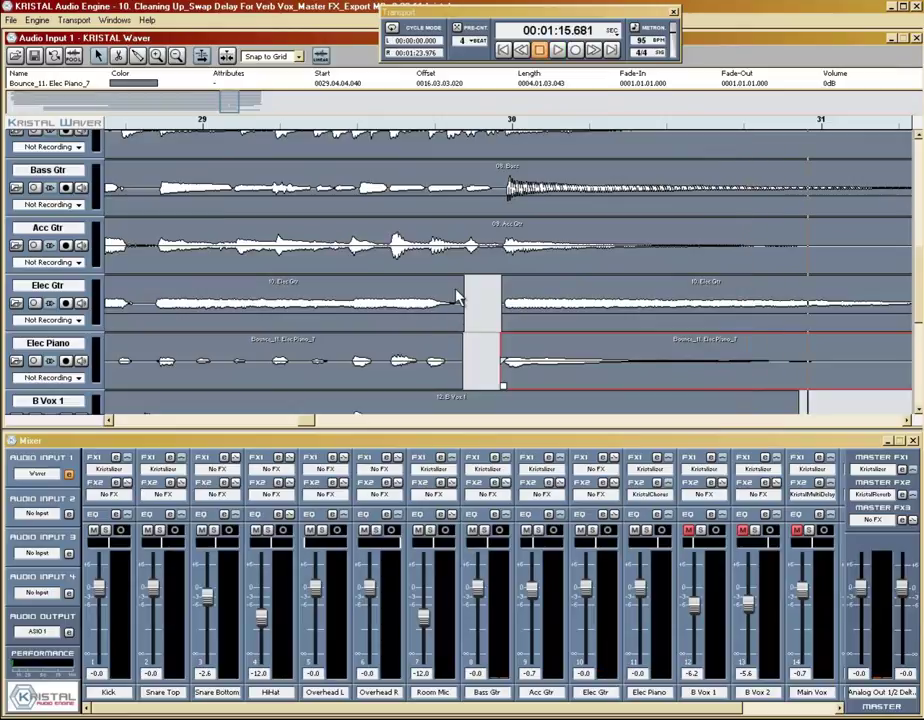
Step: Add a short fade-out to the Elec Piano part that ends before bar 30
left_click(458, 302)
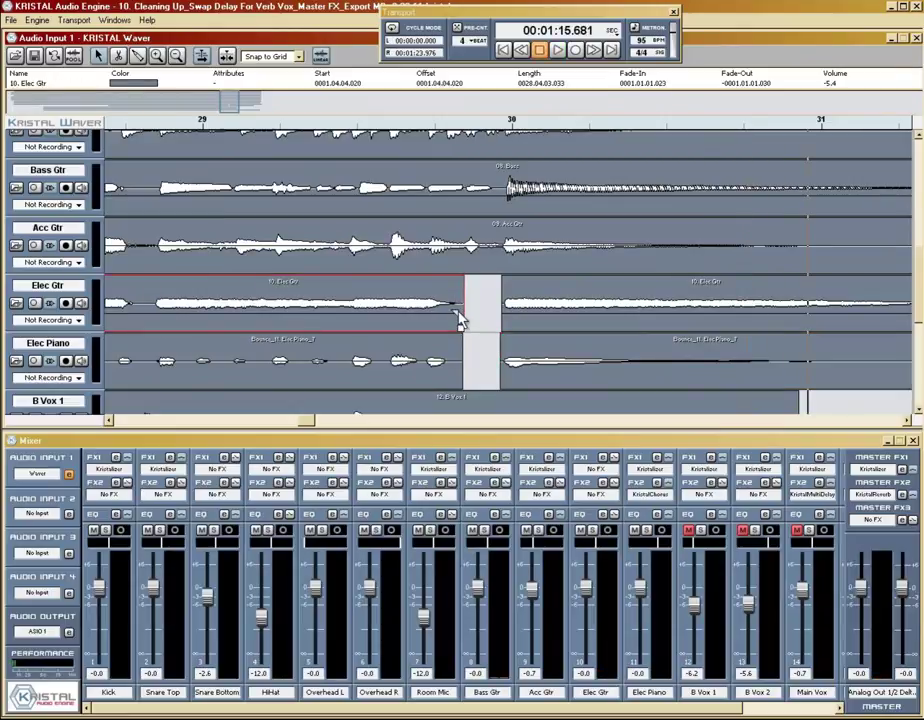
left_click(458, 343)
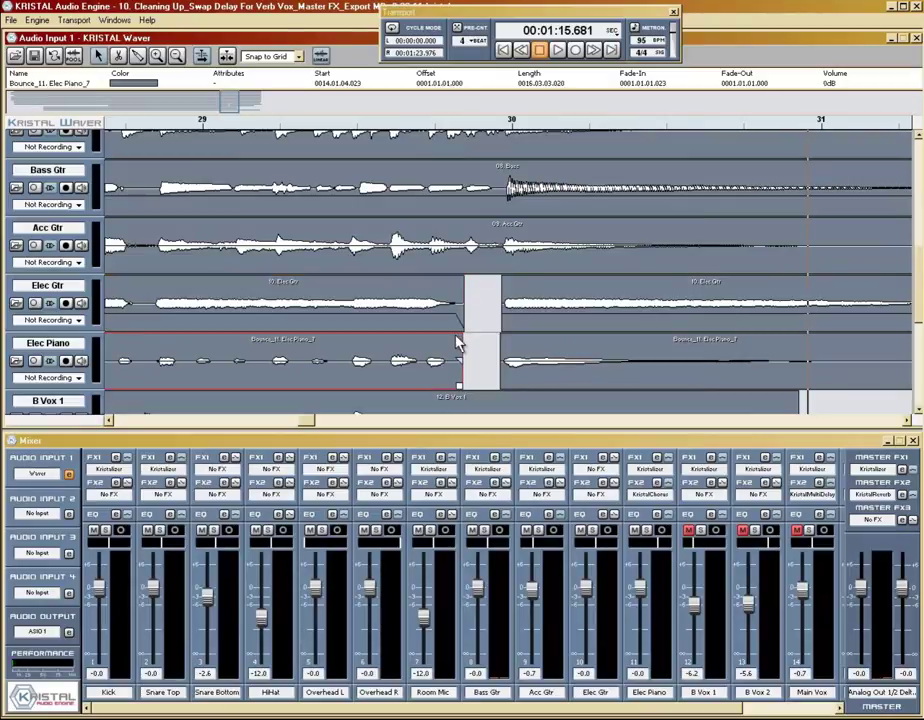
left_click_drag(460, 366, 453, 368)
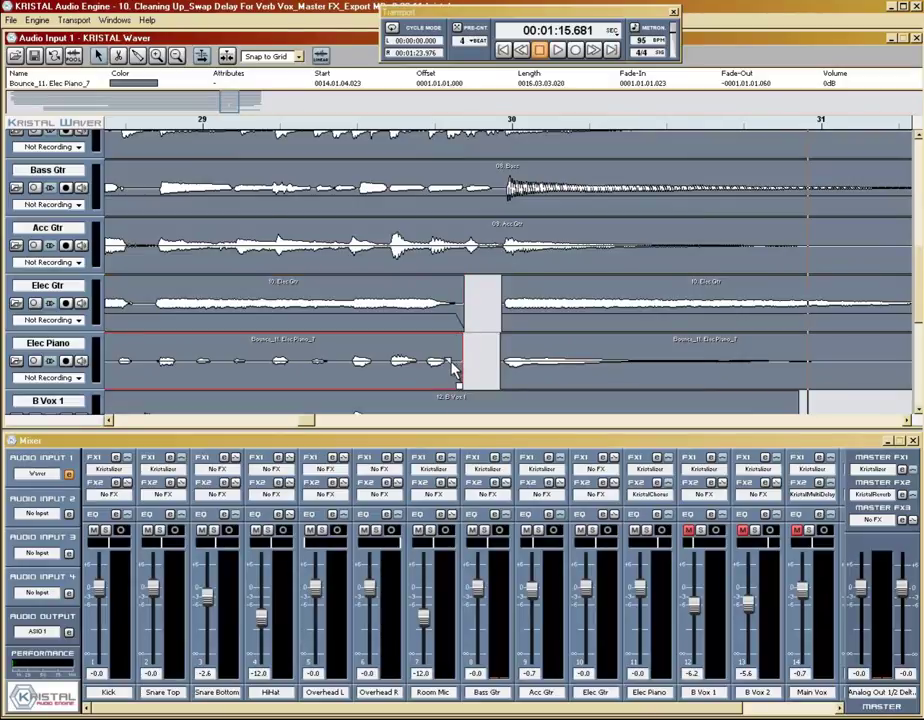
Step: Play back to hear the fade-out, then zoom out to show the whole song
key("space")
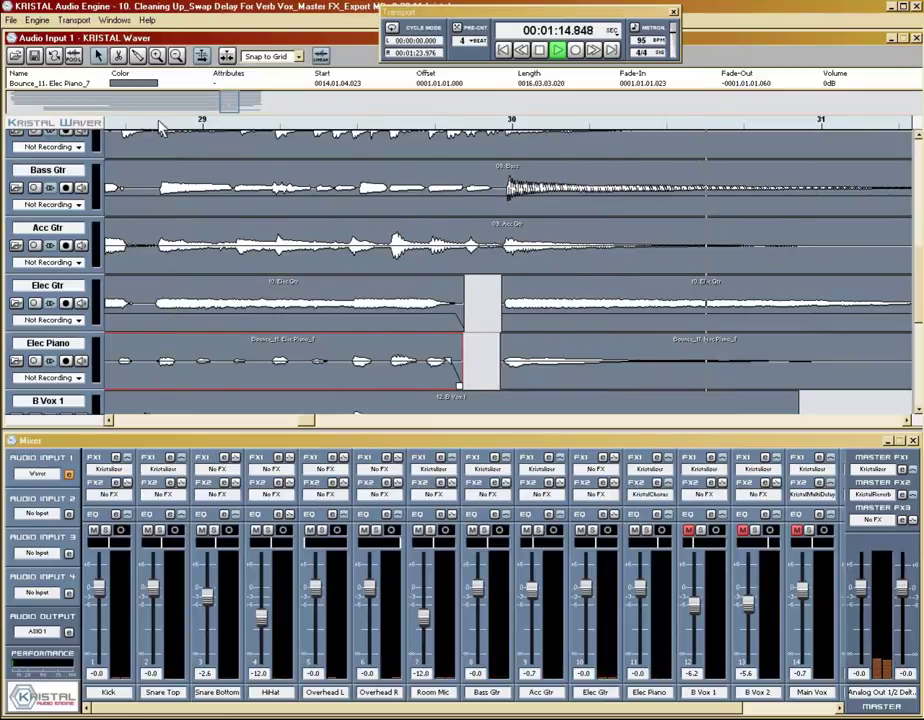
key("space")
left_click_drag(222, 104, 33, 108)
left_click_drag(250, 106, 271, 108)
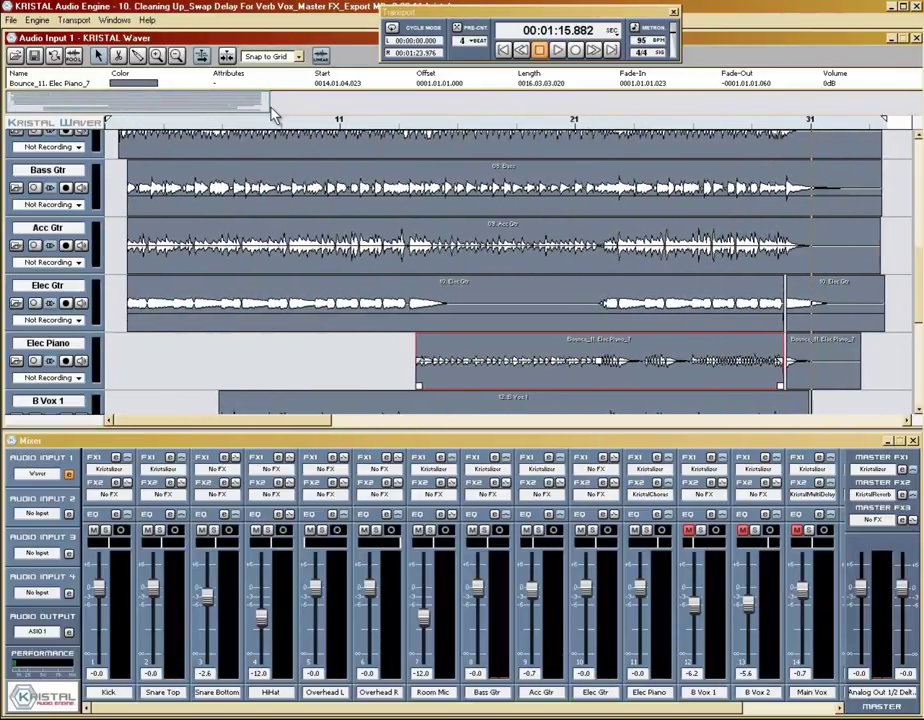
Step: Play the song from the start with B Vox 1, B Vox 2 and Main Vox unmuted
left_click(120, 130)
key("space")
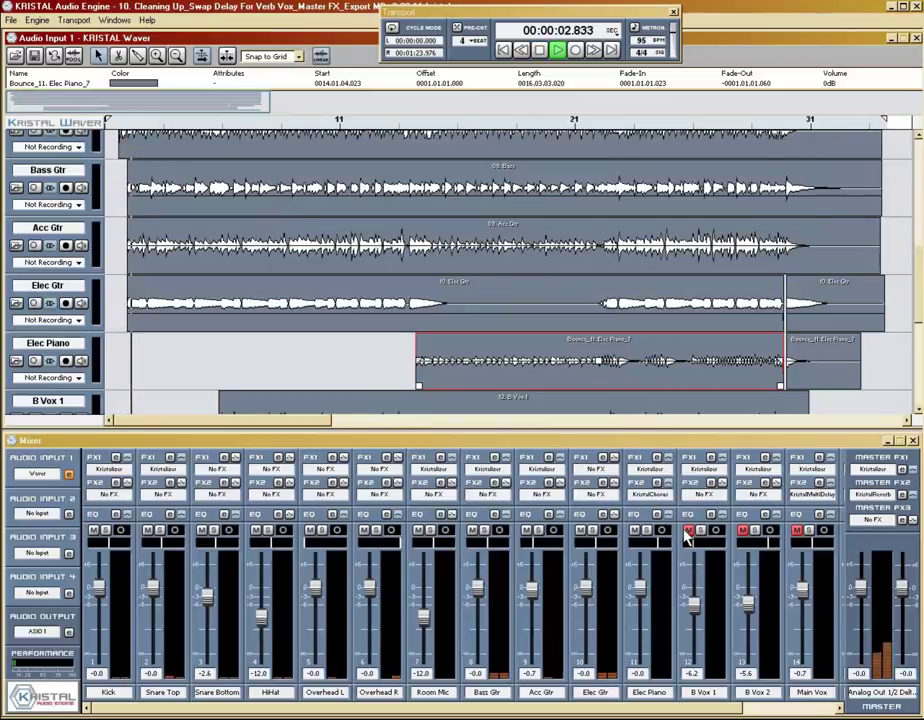
left_click(689, 530)
left_click(742, 530)
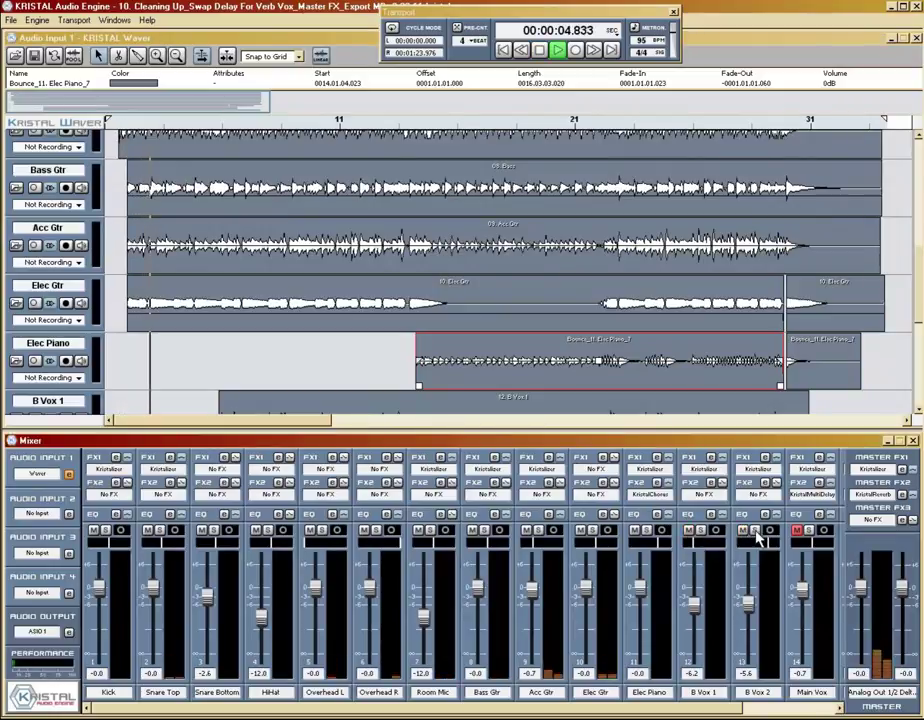
left_click(797, 529)
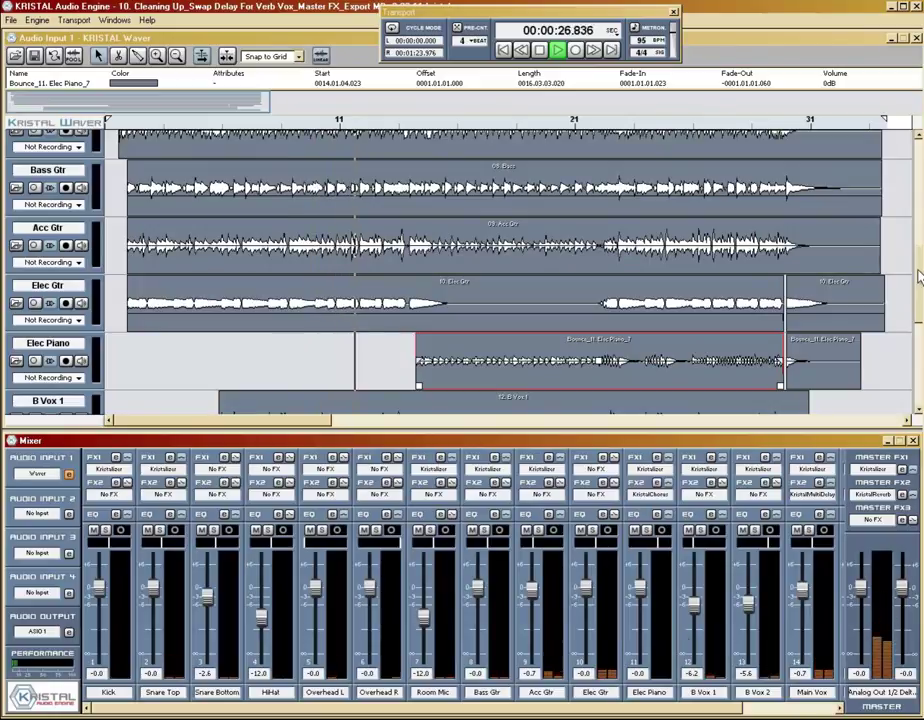
scroll(918, 277, "down", 4)
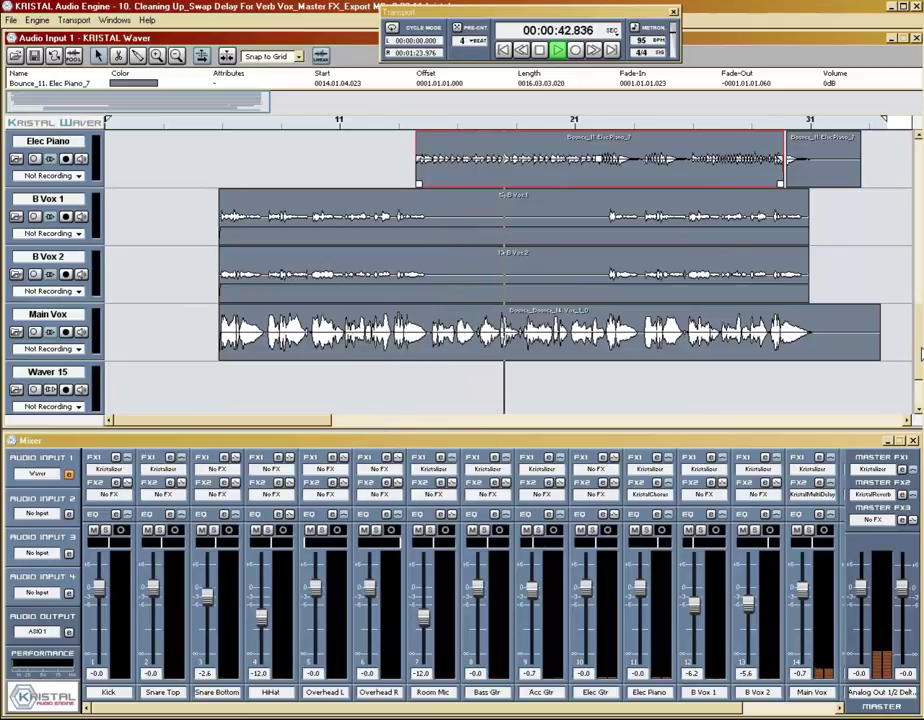
left_click_drag(920, 352, 921, 295)
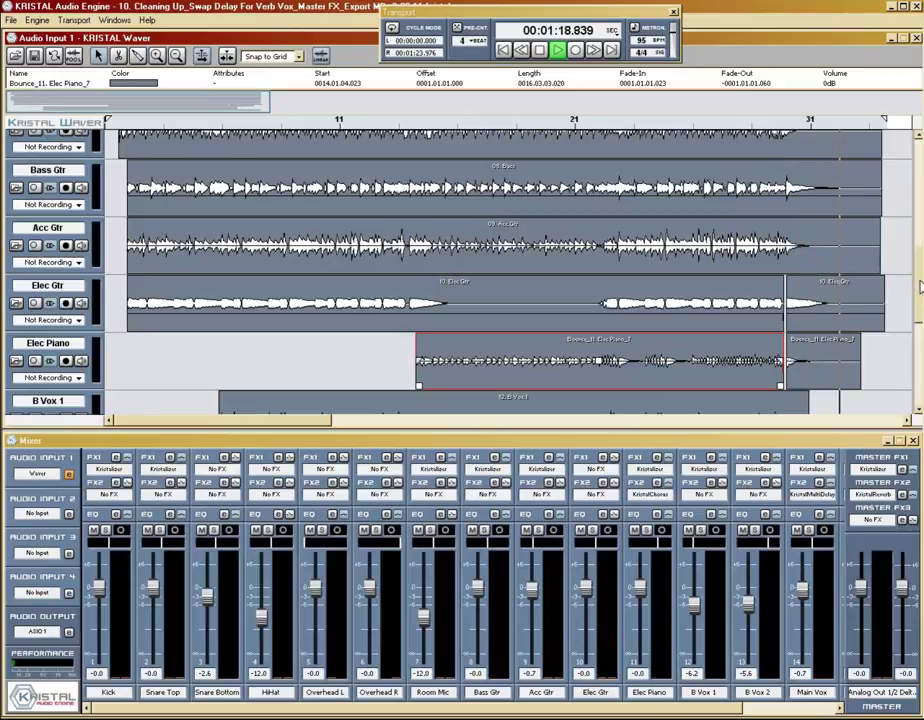
Step: Stop playback and bounce the selected Elec Gtr parts into a single clip
key("space")
left_click(897, 298)
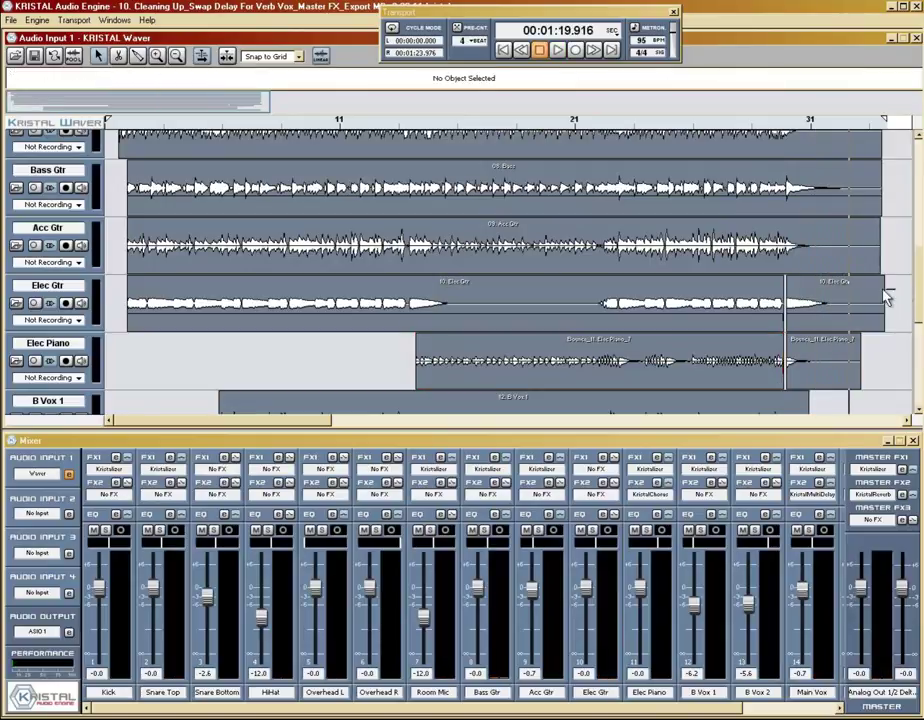
left_click(733, 328)
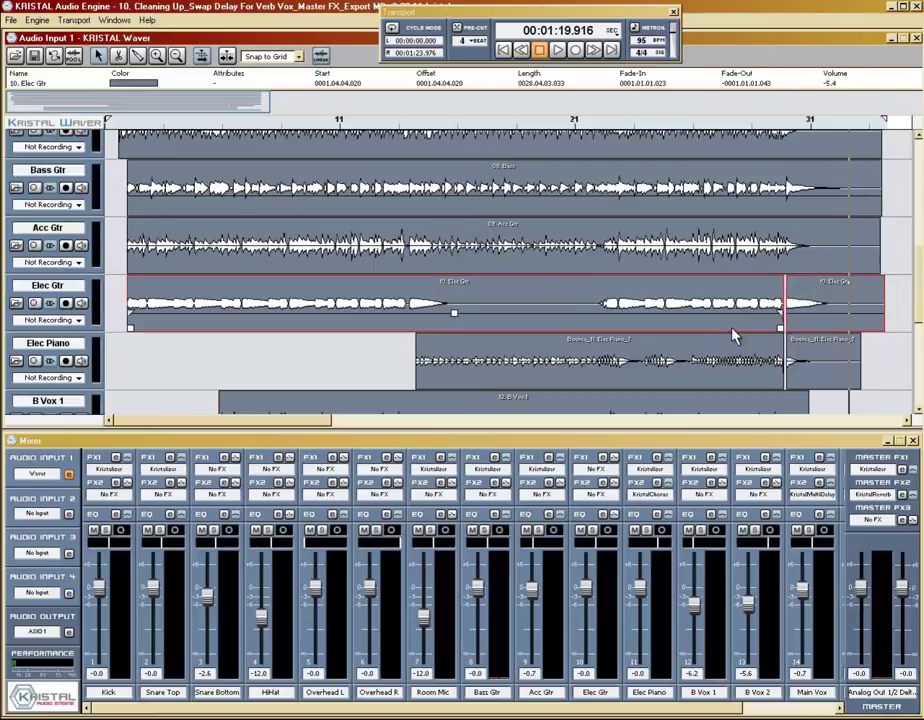
right_click(772, 291)
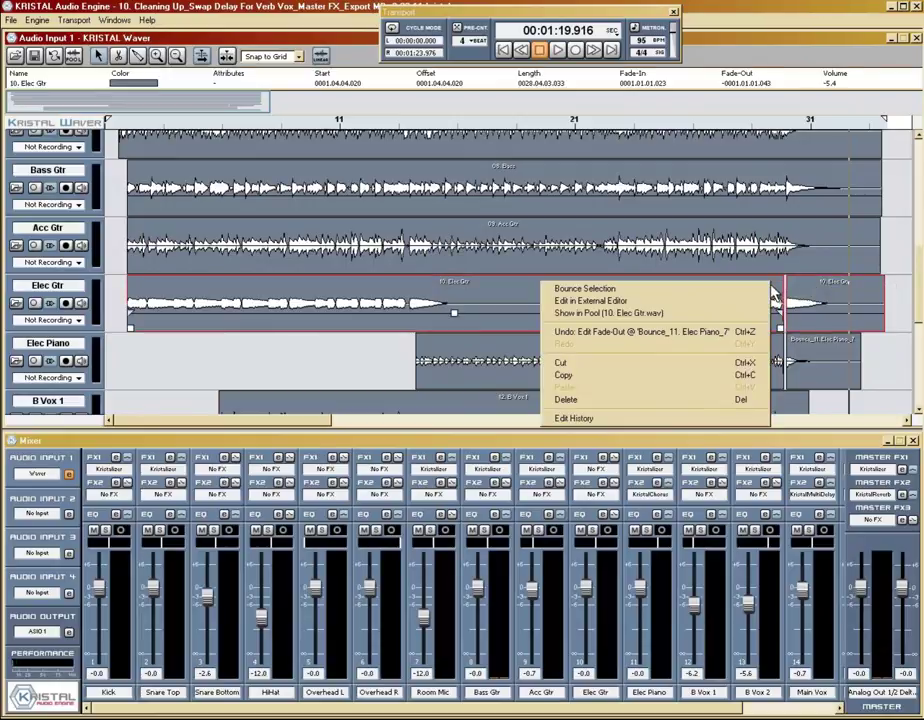
left_click(766, 290)
Step: Bounce the Elec Piano parts into one continuous clip with their faded endings
left_click(781, 360)
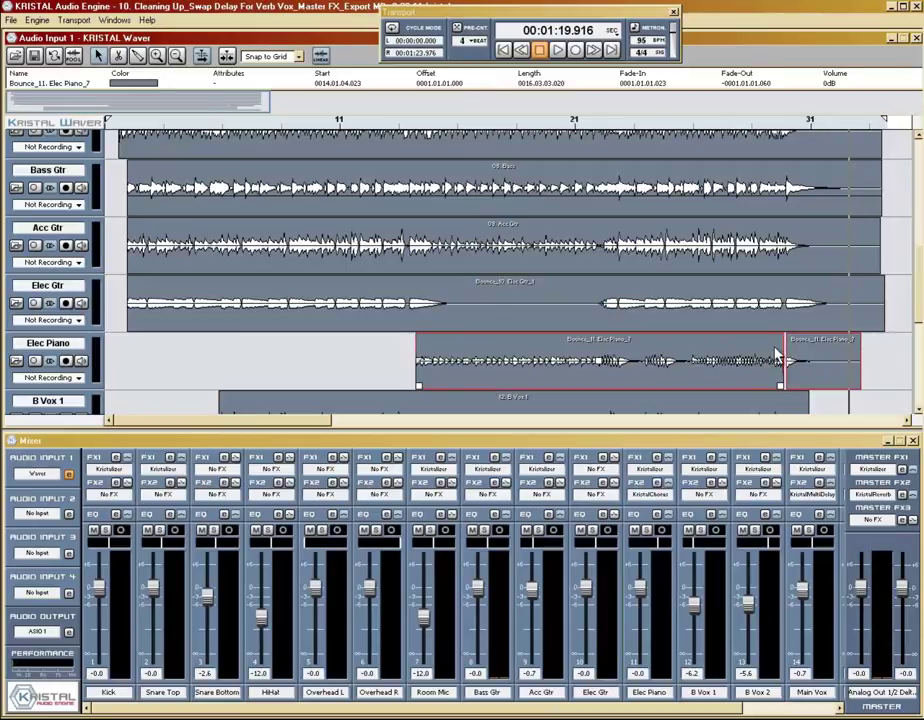
right_click(781, 343)
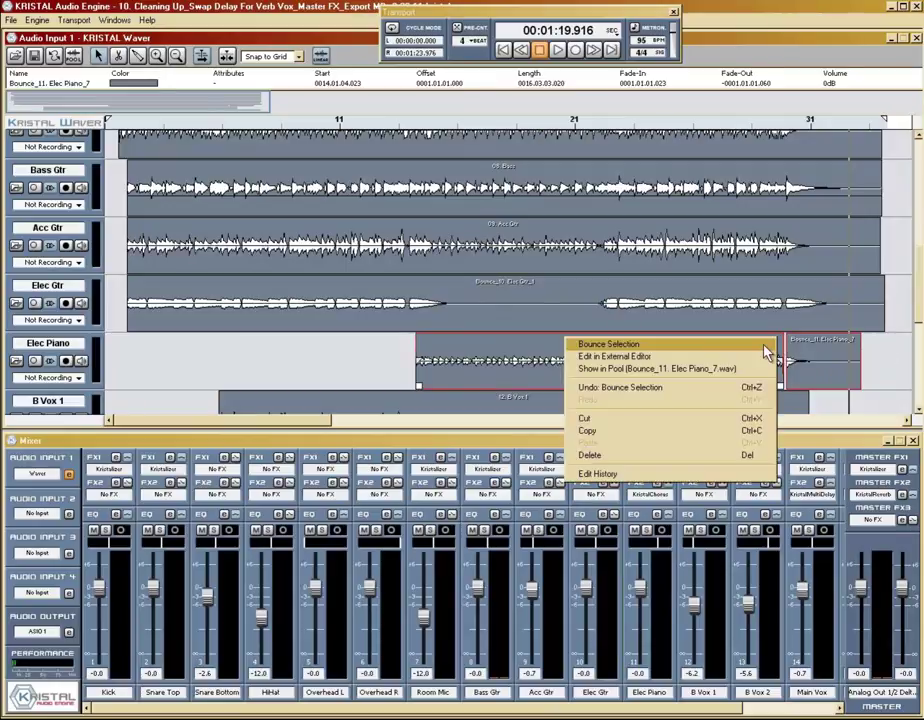
left_click(765, 350)
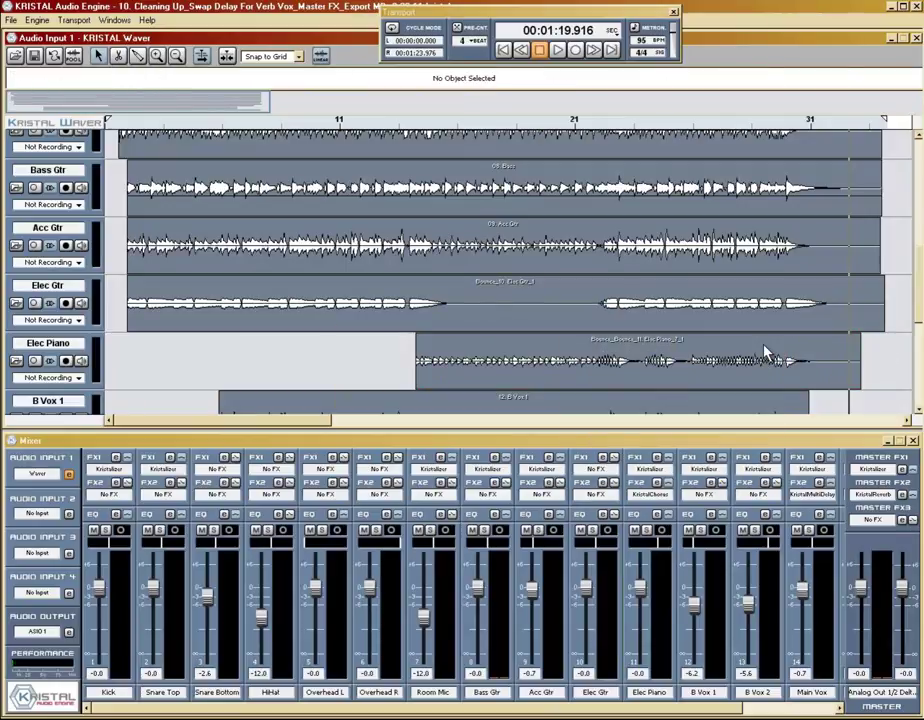
scroll(918, 262, "up", 3)
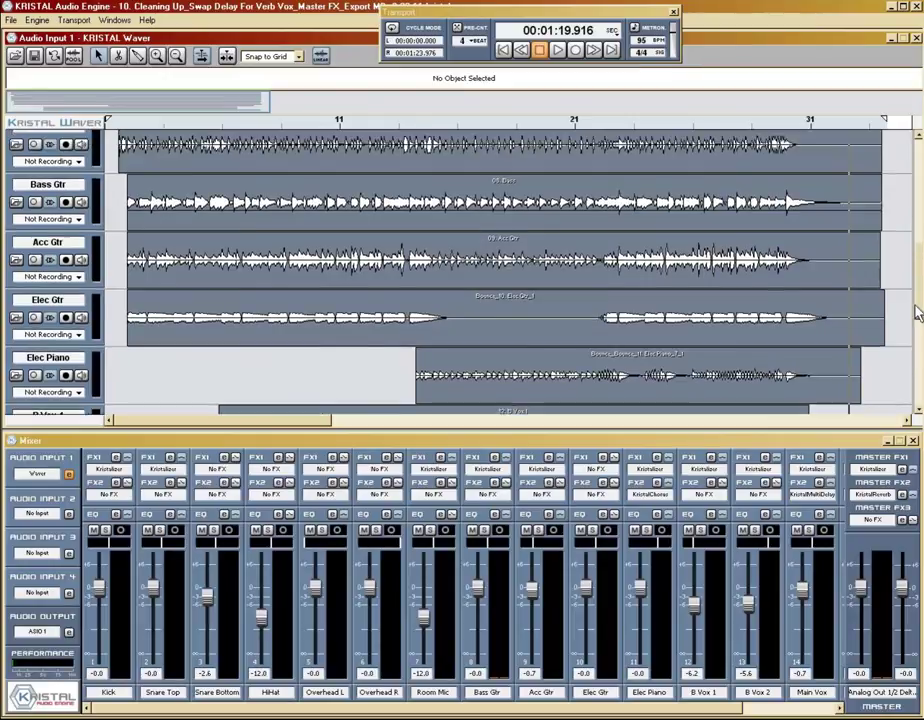
left_click_drag(918, 262, 918, 378)
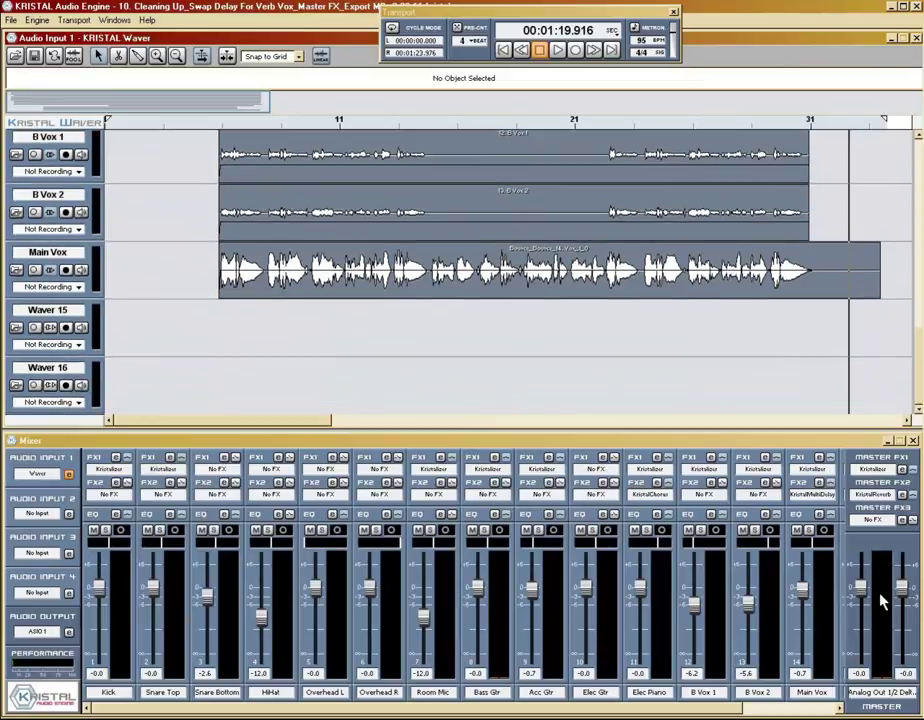